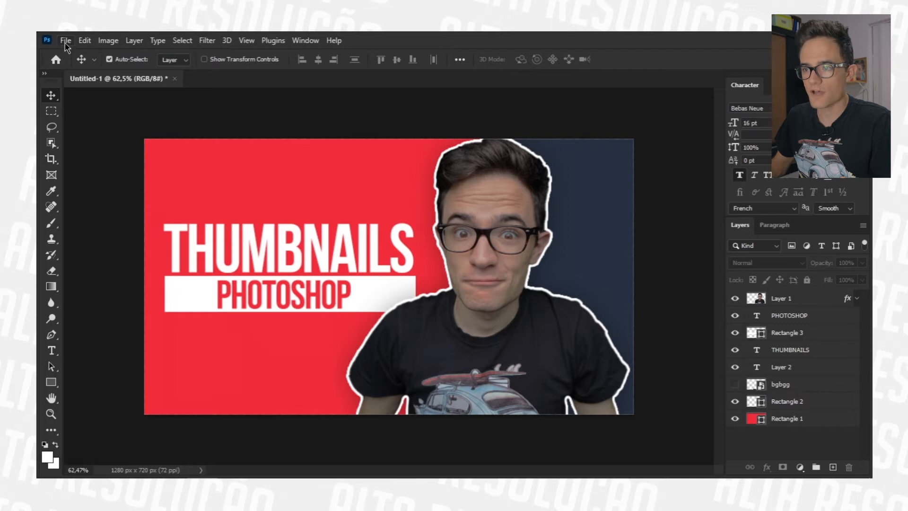
- Create a new document 1280 pixels wide and 720 pixels high
left_click(66, 41)
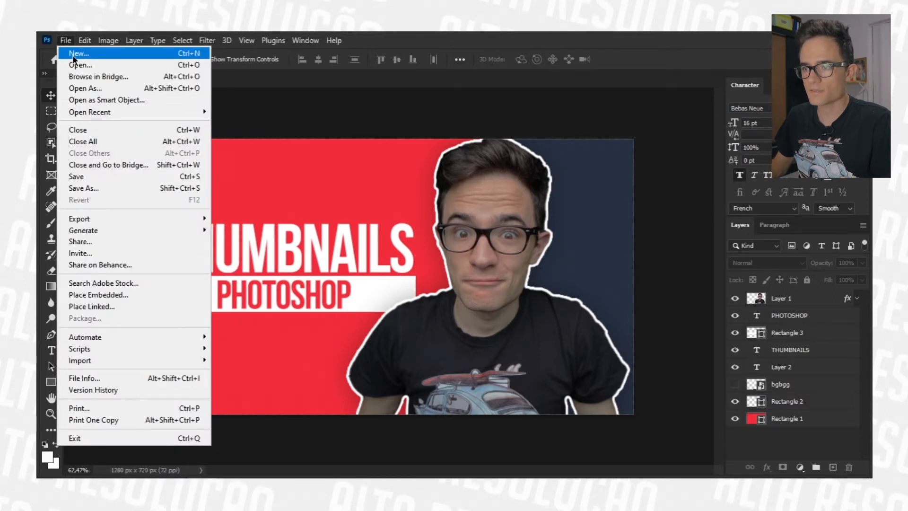
left_click(95, 58)
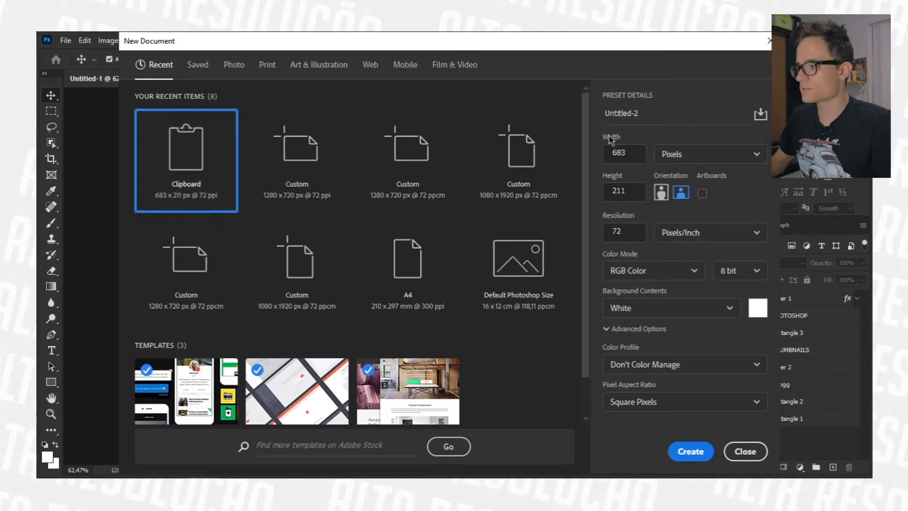
left_click_drag(636, 152, 606, 152)
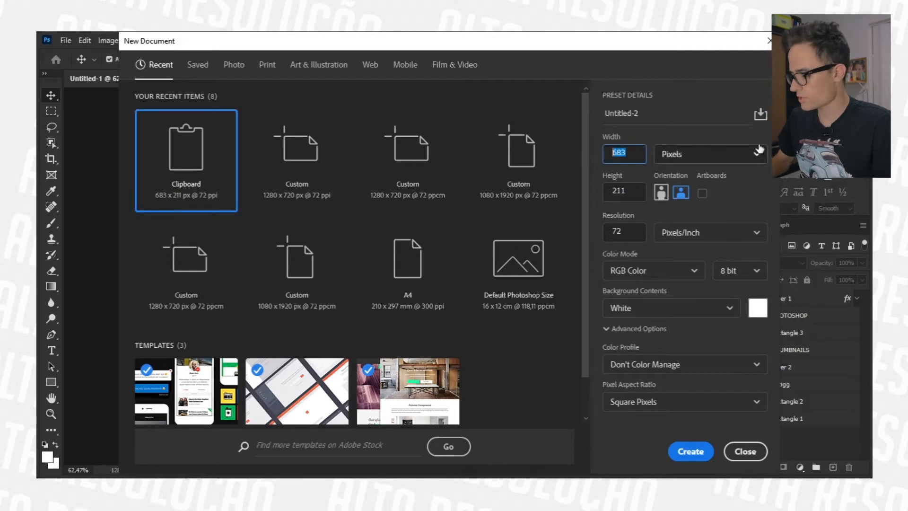
type("128")
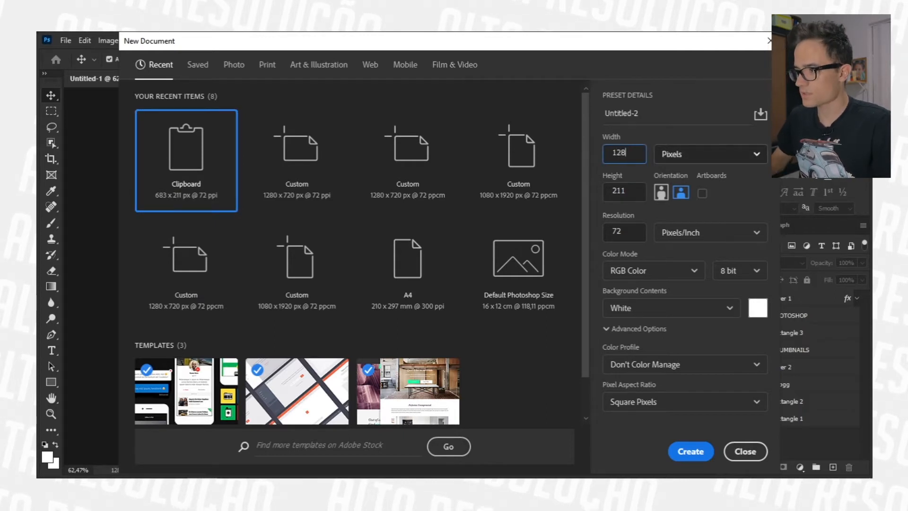
type("0")
double_click(632, 189)
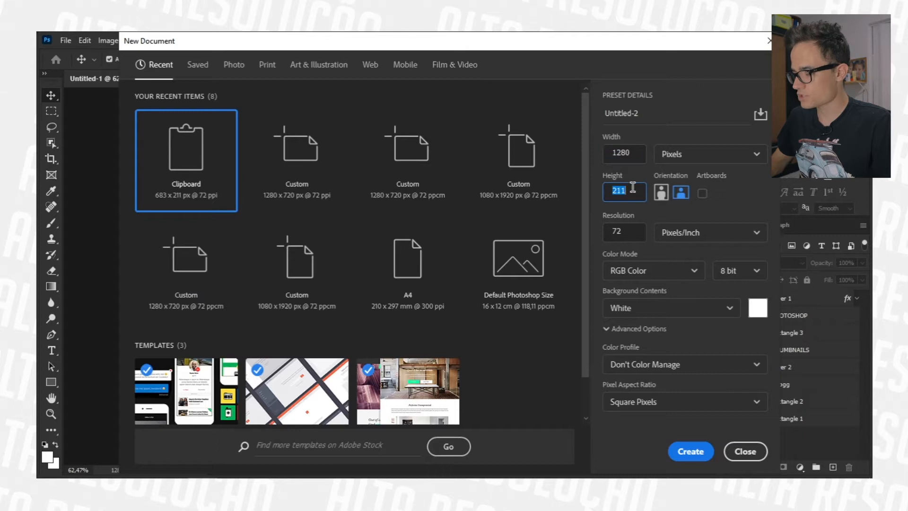
type("720")
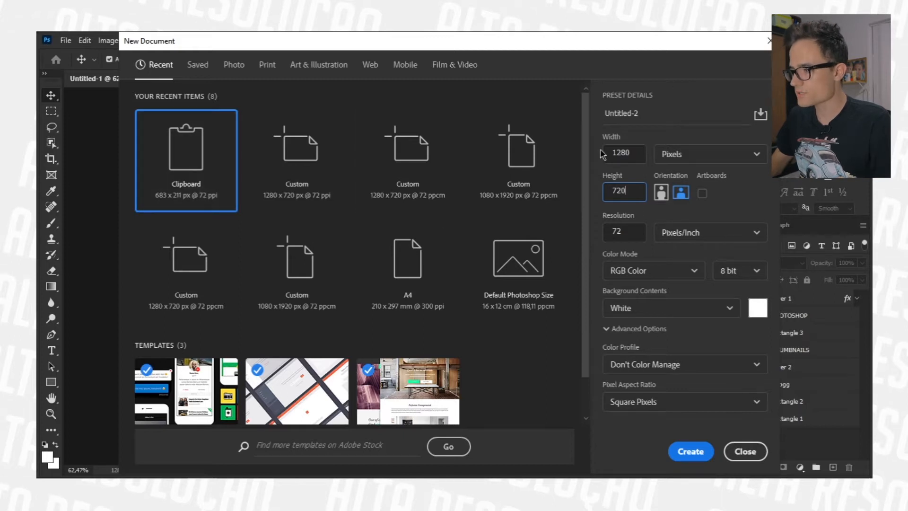
left_click(707, 460)
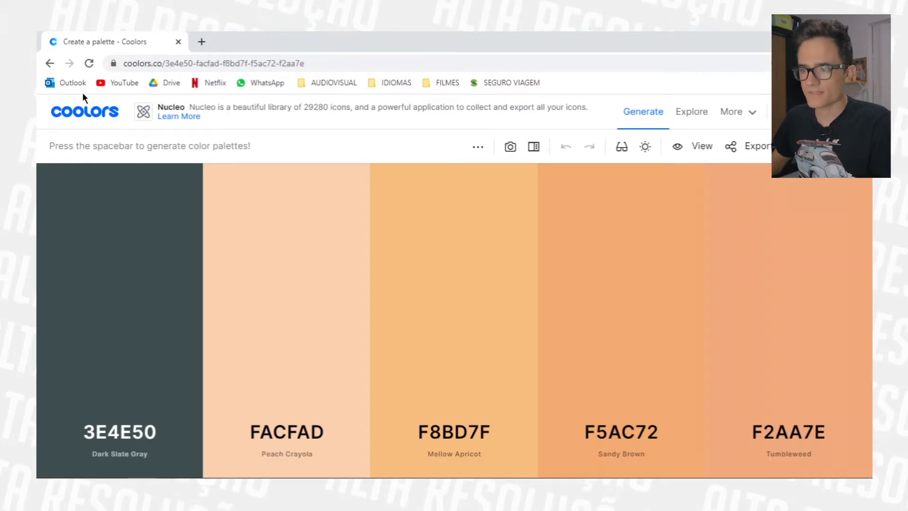
- Switch to Coolors in the browser and generate new palettes, settling on 273043, 9197AE, EFF6EE, F02D3A and DD0426
mouse_move(150, 171)
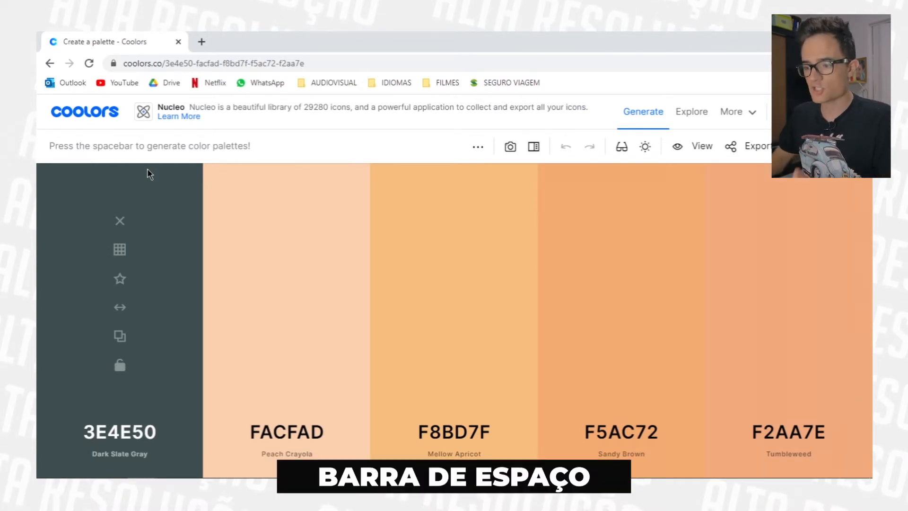
key("space")
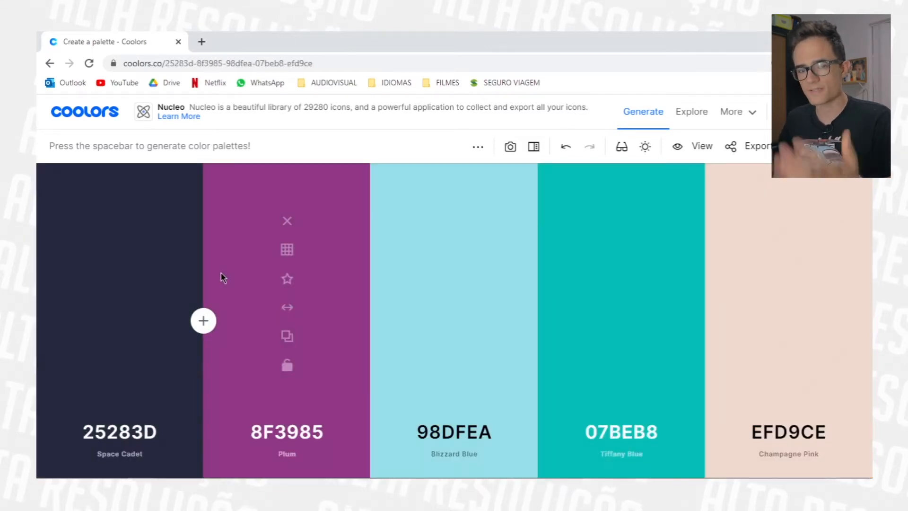
key("space")
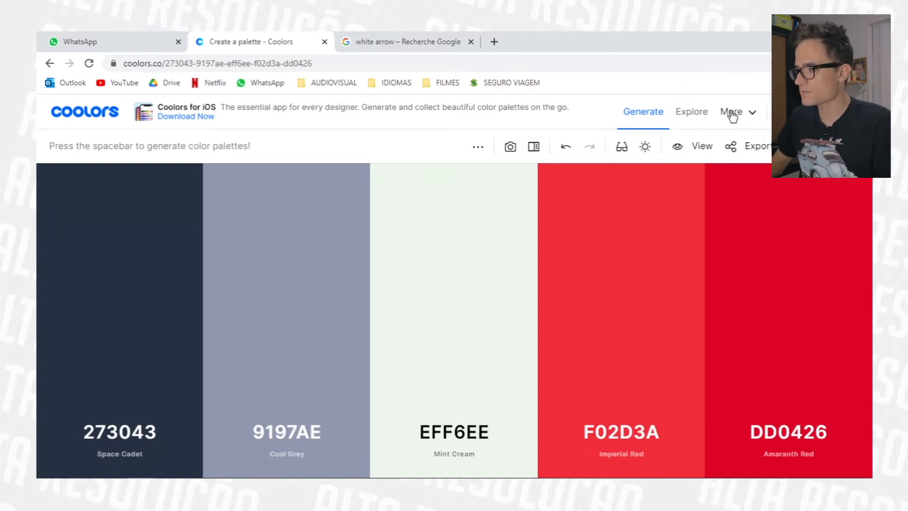
- Export the palette as an image titled "indinede" and place the downloaded PNG in the new Photoshop document
left_click(751, 147)
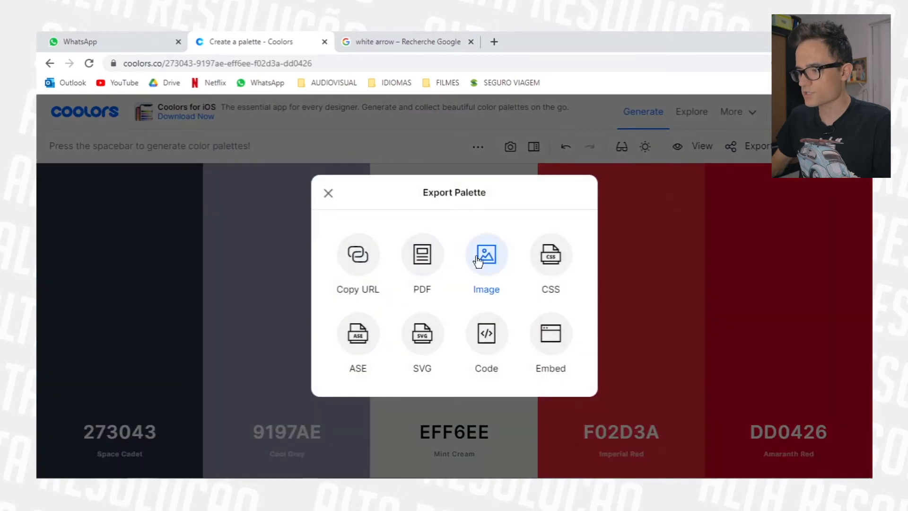
left_click(480, 253)
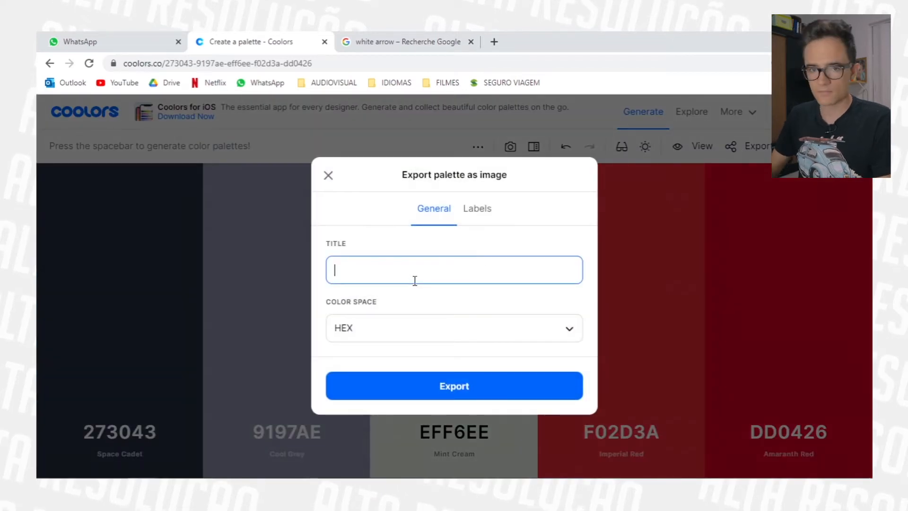
type("indinede")
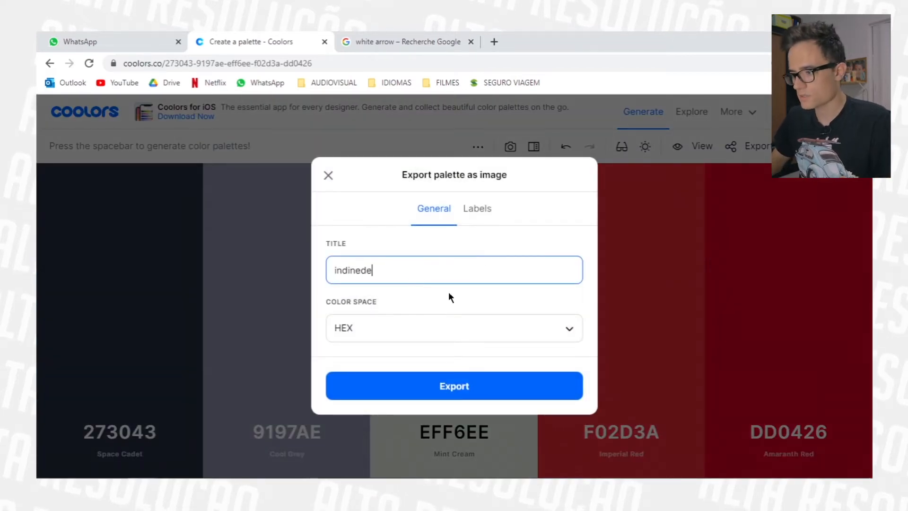
left_click(441, 385)
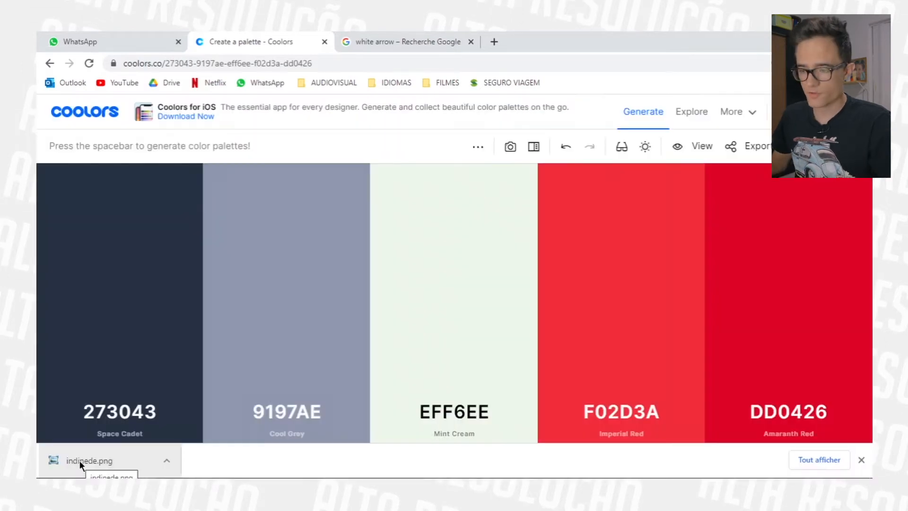
left_click_drag(55, 464, 239, 251)
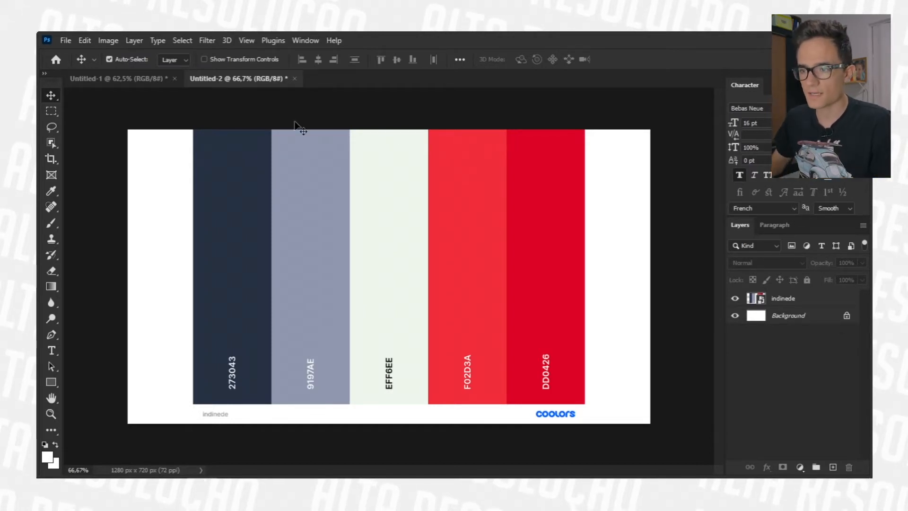
- Draw a rectangle about 1350 x 782 px over the whole canvas, filled with the palette's red f02d3a and without a stroke
left_click(50, 382)
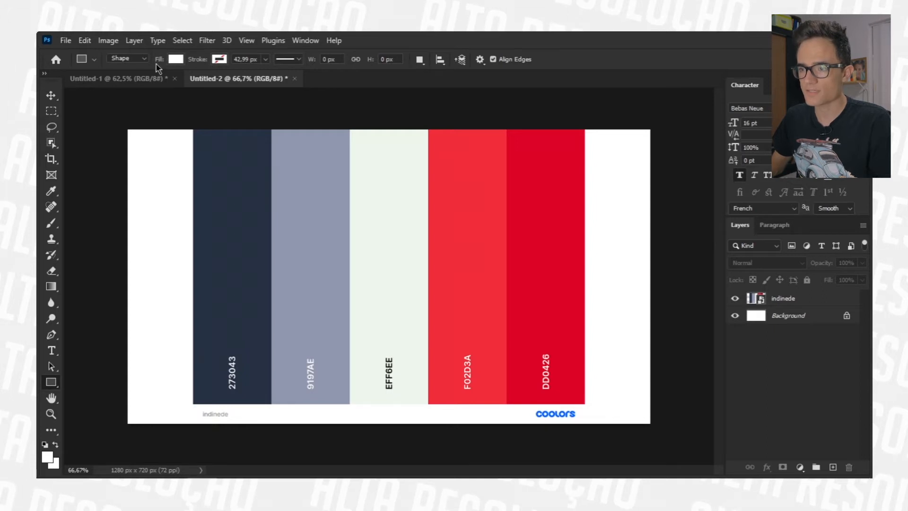
left_click(175, 59)
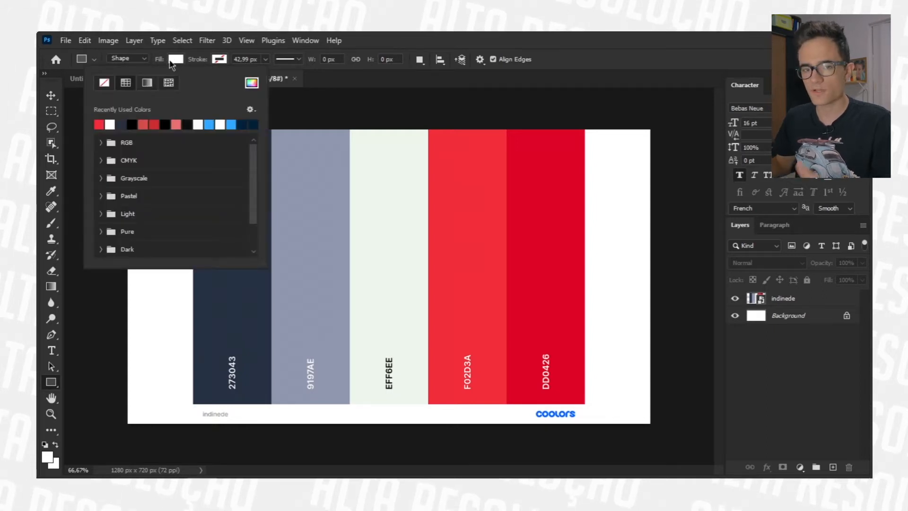
left_click(252, 85)
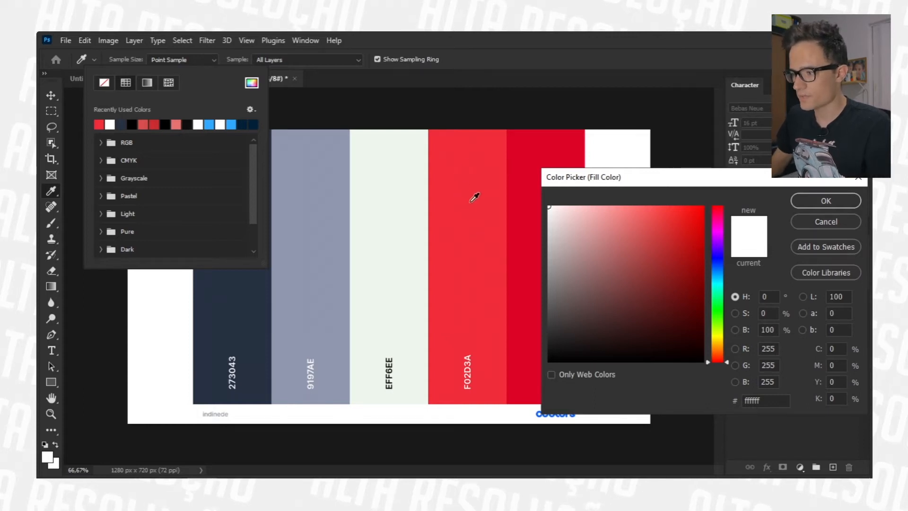
left_click(461, 221)
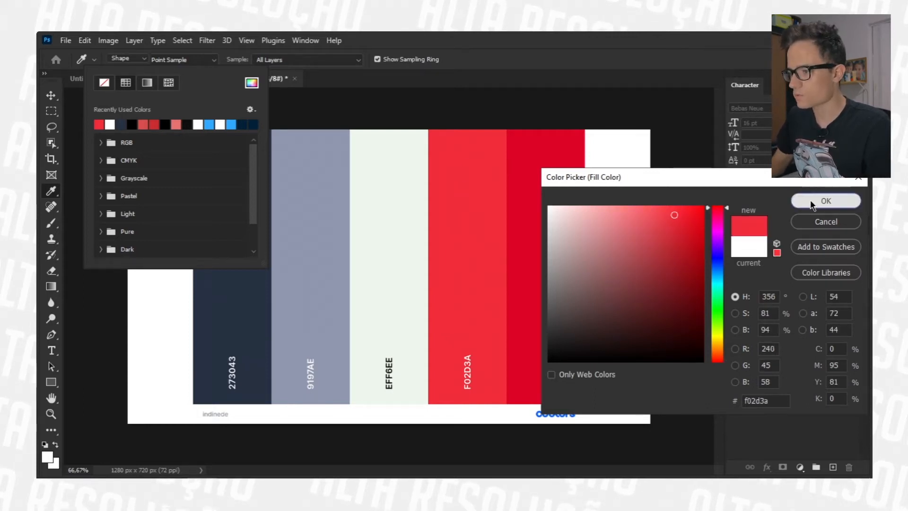
left_click(825, 201)
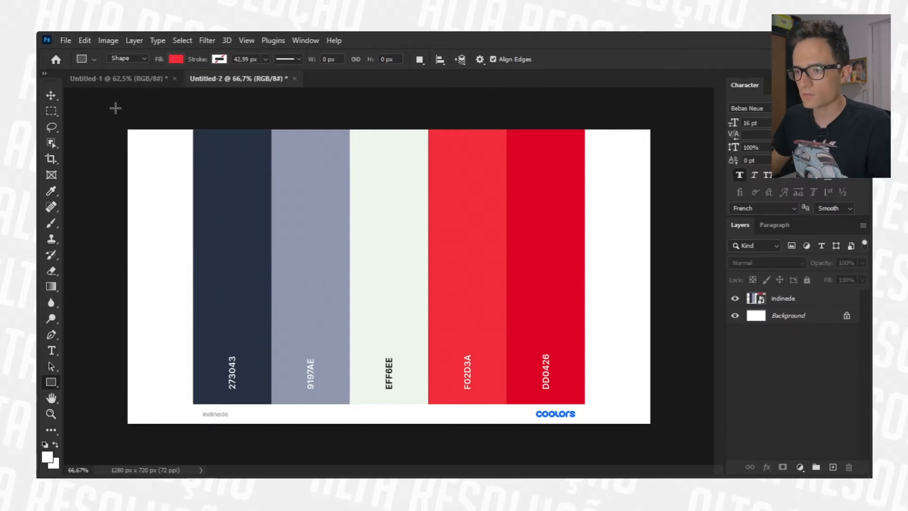
left_click_drag(110, 113, 661, 432)
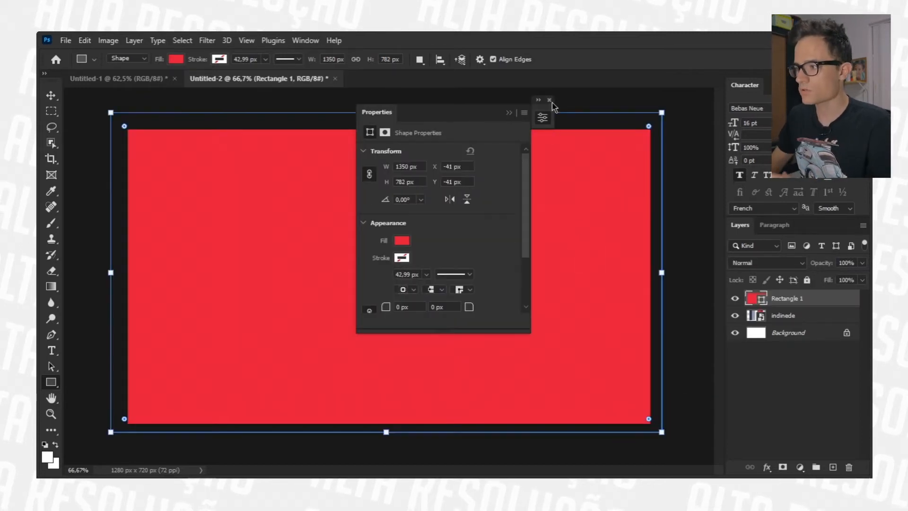
left_click(552, 100)
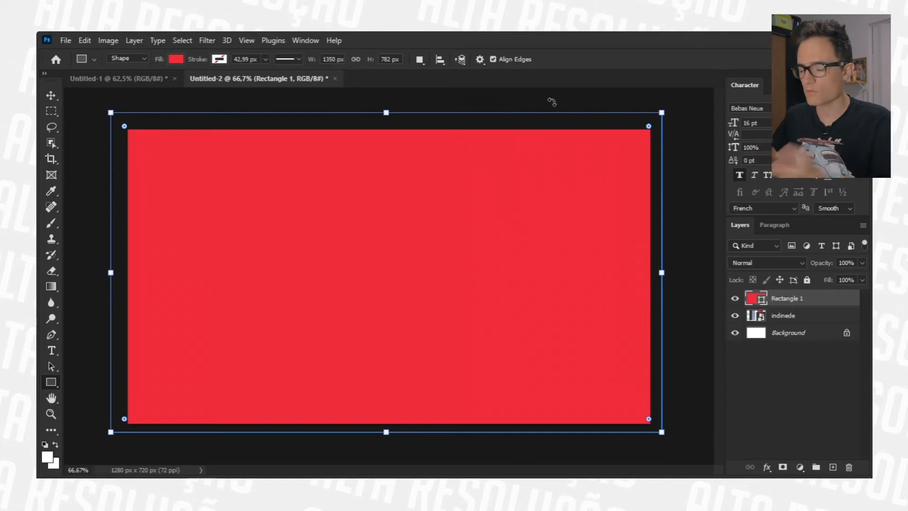
left_click(794, 359)
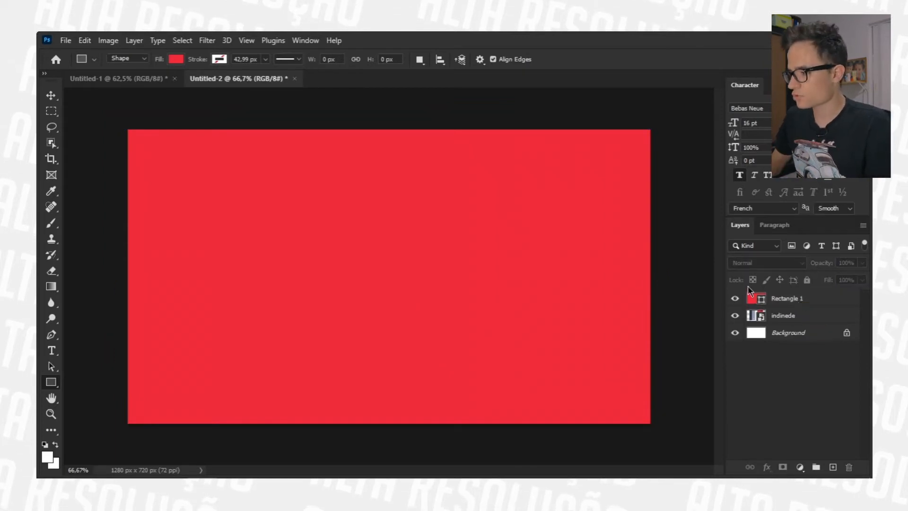
- Move the indinede palette layer above the red rectangle and transform it so only a strip of swatches shows along the canvas's lower edge
left_click_drag(794, 316, 794, 295)
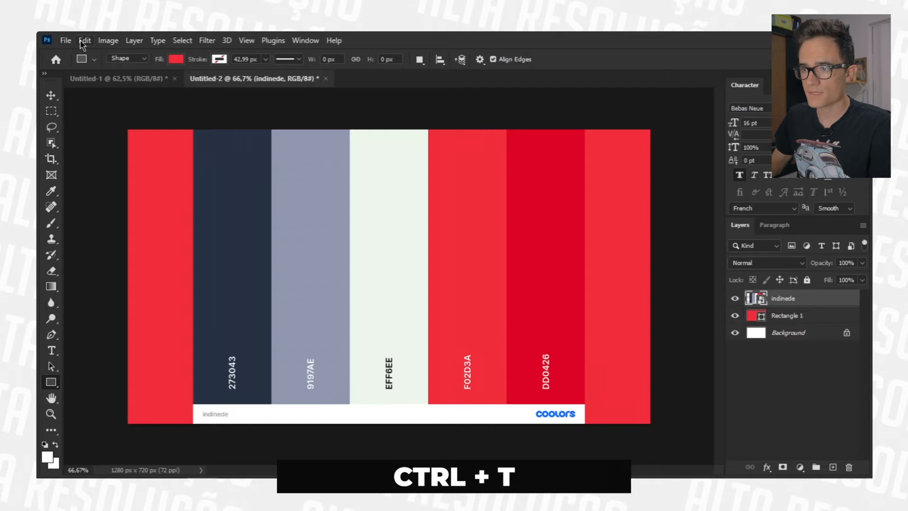
left_click(84, 41)
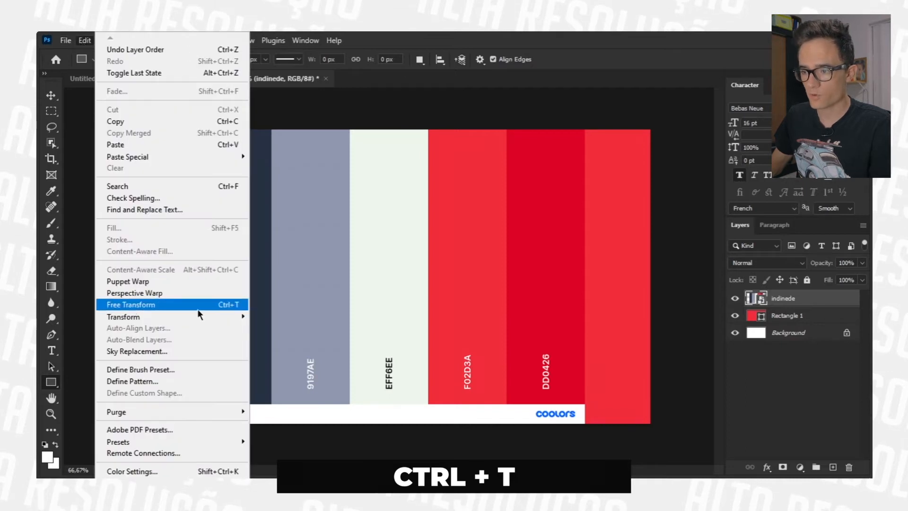
left_click(219, 305)
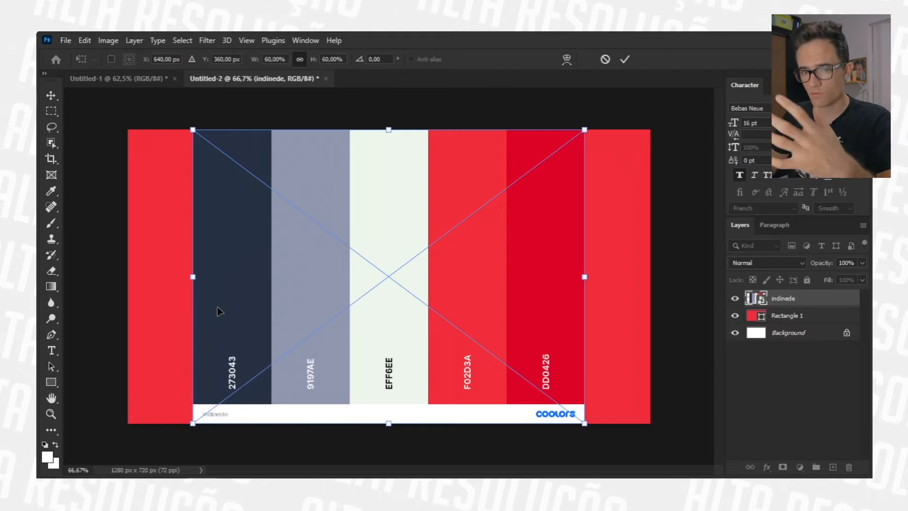
left_click_drag(287, 222, 284, 307)
left_click_drag(561, 180, 605, 188)
left_click_drag(324, 229, 426, 416)
- Draw a second rectangle about 1367 x 773 px over the whole canvas, filled with the palette's navy 273043
left_click(51, 383)
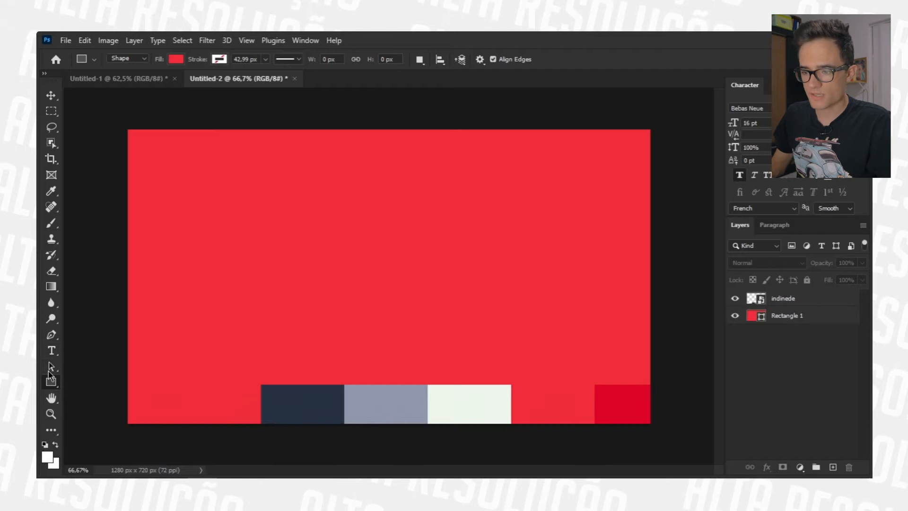
left_click(176, 60)
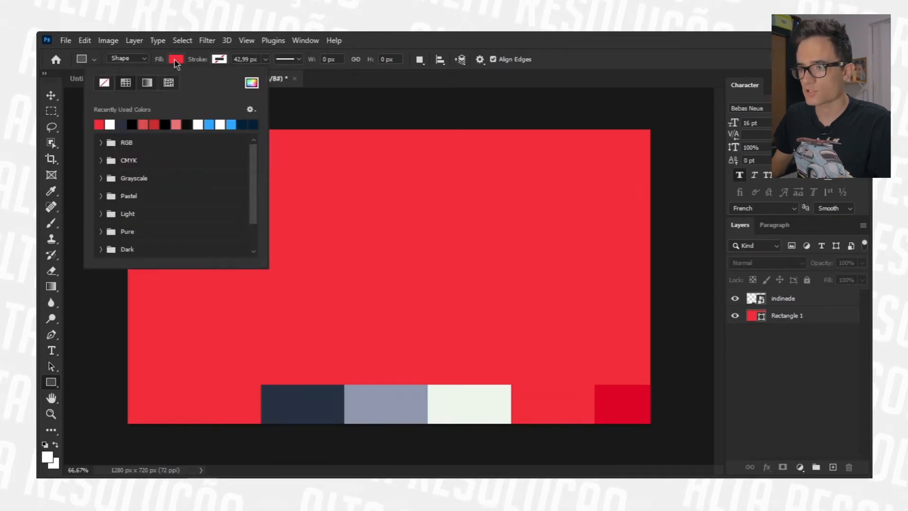
left_click(251, 82)
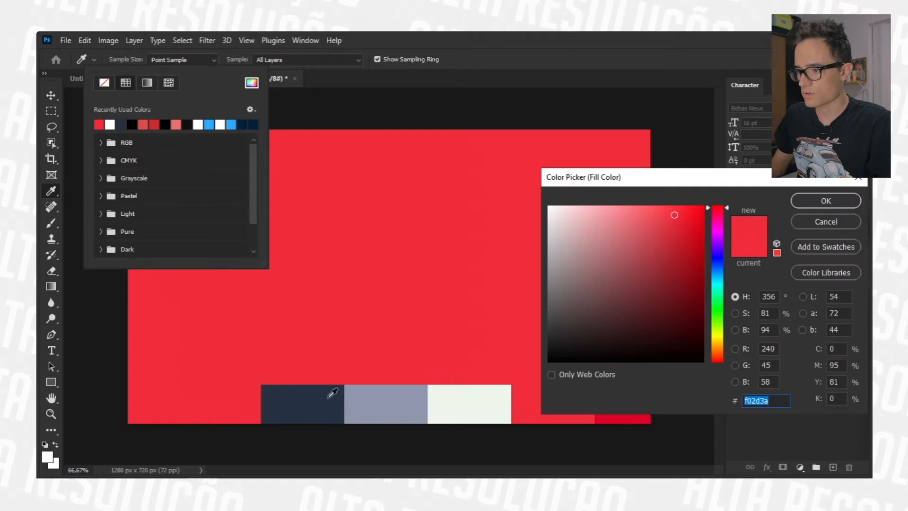
left_click(301, 398)
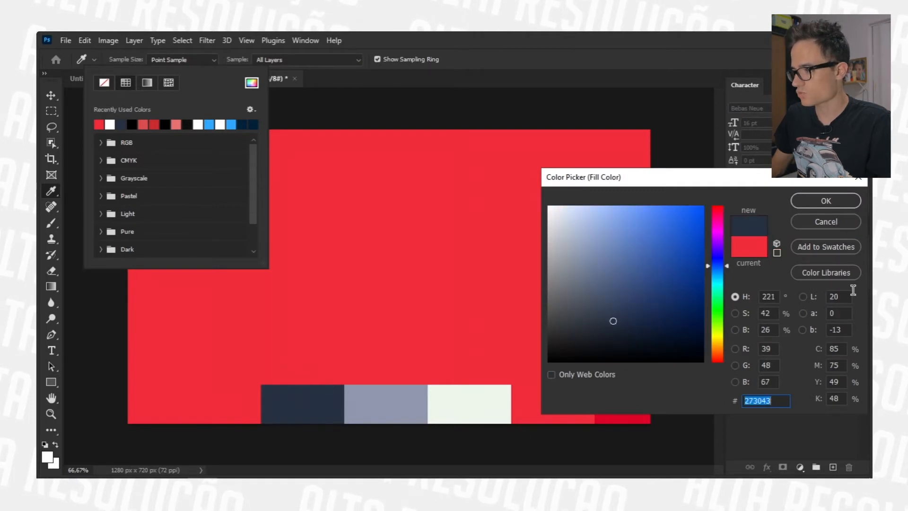
left_click(813, 201)
left_click(666, 123)
left_click_drag(665, 115, 110, 431)
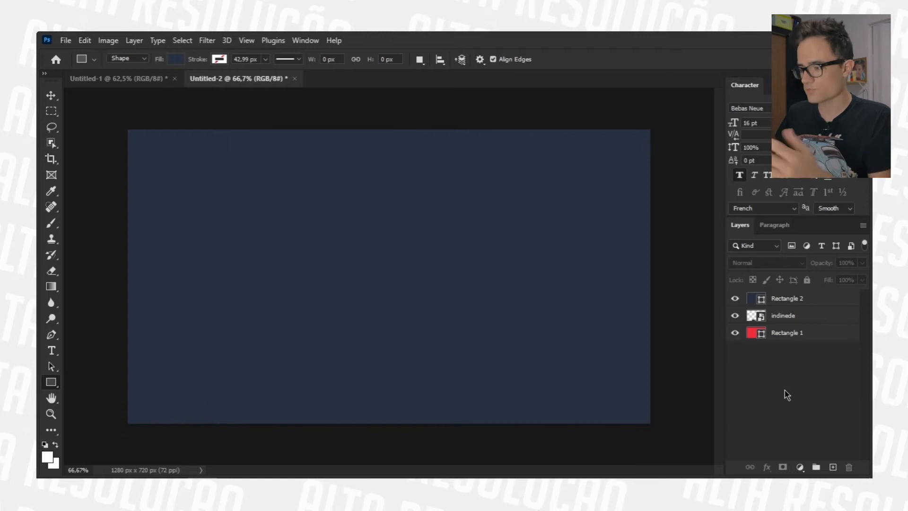
- Shift the navy rectangle right to about X 1445 px, Y 387 px, leaving the red background exposed on the canvas's left part
left_click(802, 303)
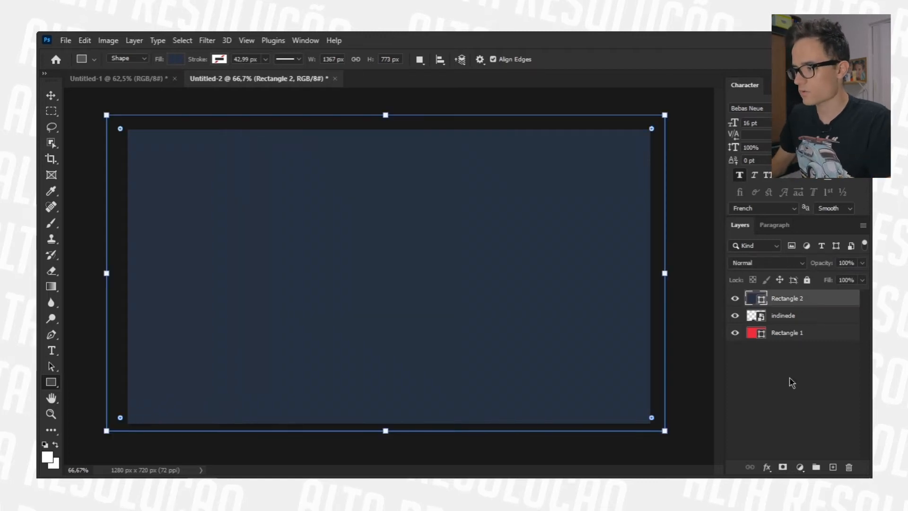
key("ctrl+t")
left_click_drag(254, 320, 561, 345)
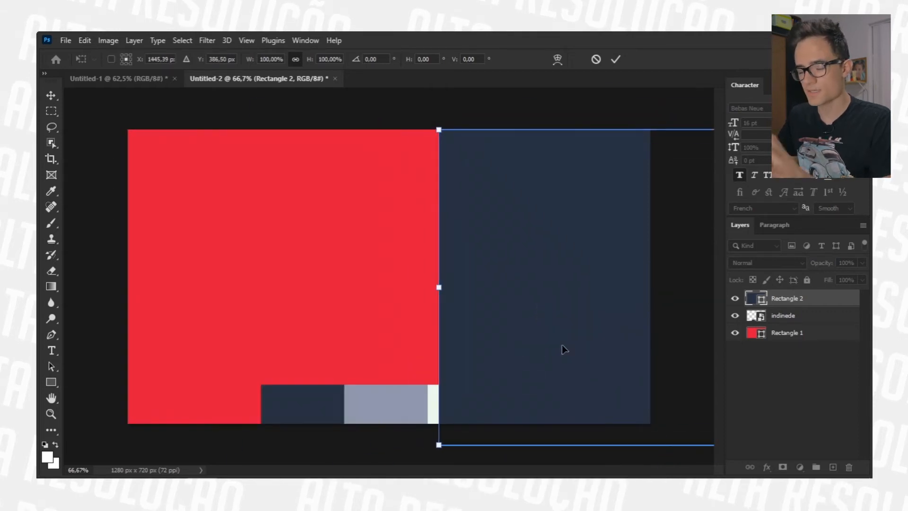
key("Return")
left_click(818, 384)
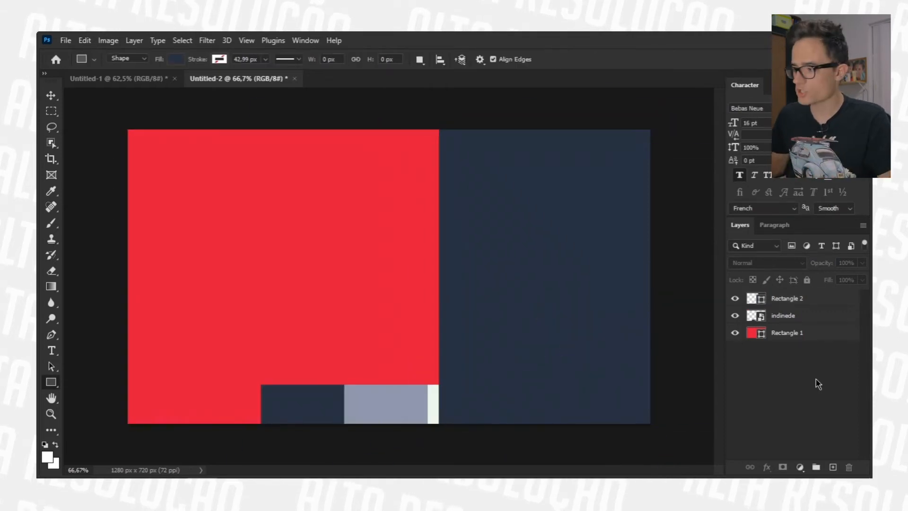
- Delete the indinede palette layer from the document
left_click(802, 317)
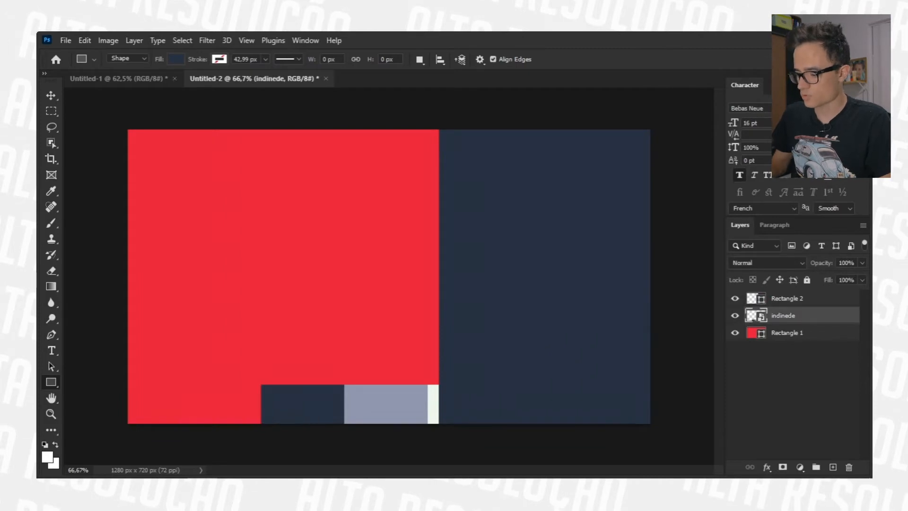
left_click(848, 467)
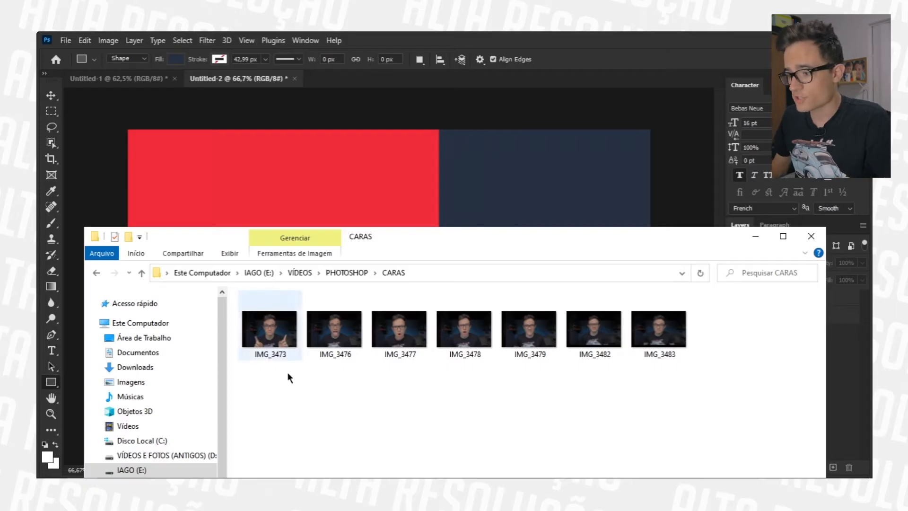
- Place the photo IMG_3483 from the CARAS folder onto the canvas at its default 45% scale
left_click_drag(276, 388, 758, 338)
left_click(616, 408)
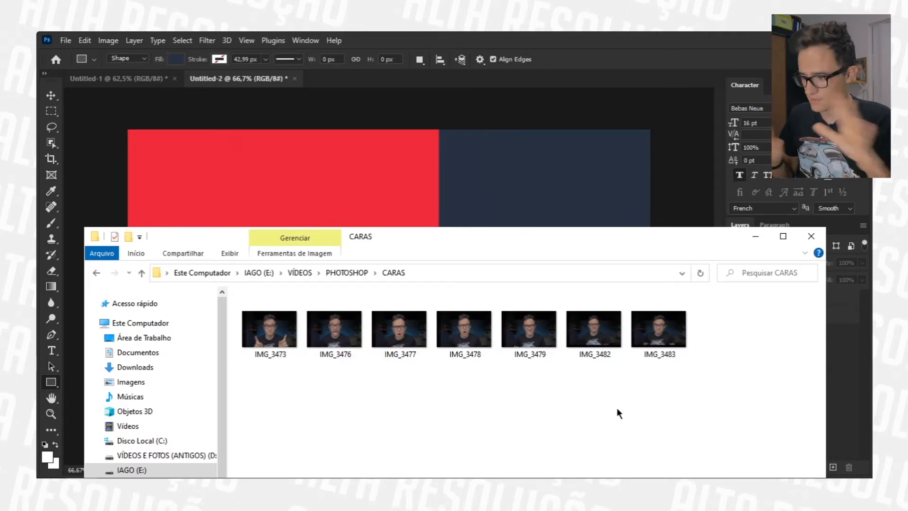
left_click(680, 348)
left_click_drag(652, 238, 562, 293)
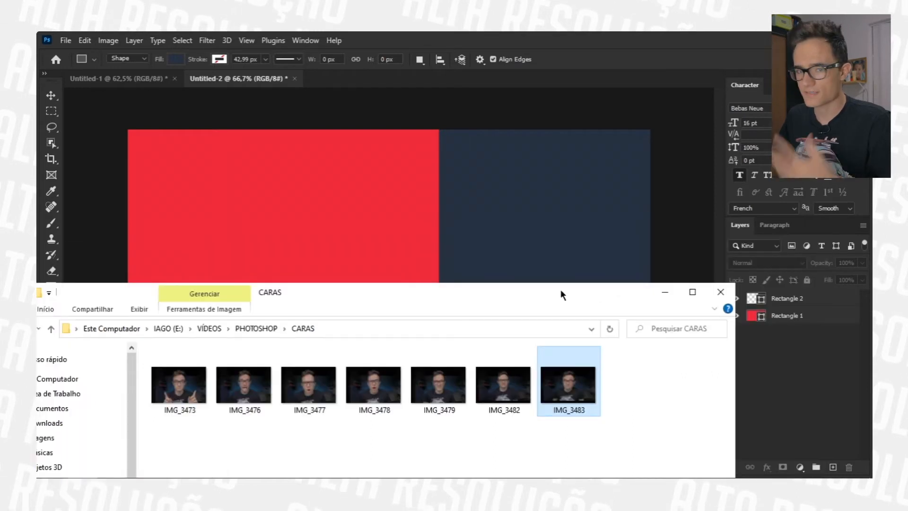
left_click_drag(582, 382, 355, 203)
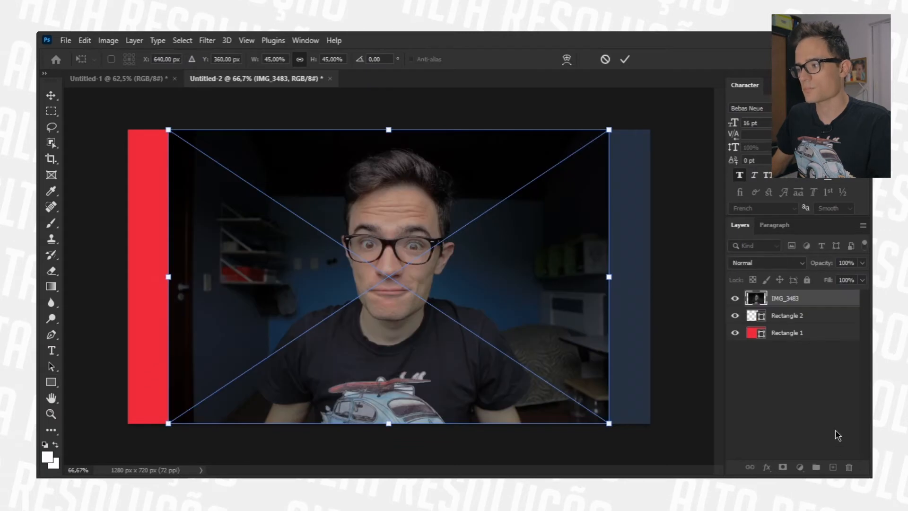
key("Return")
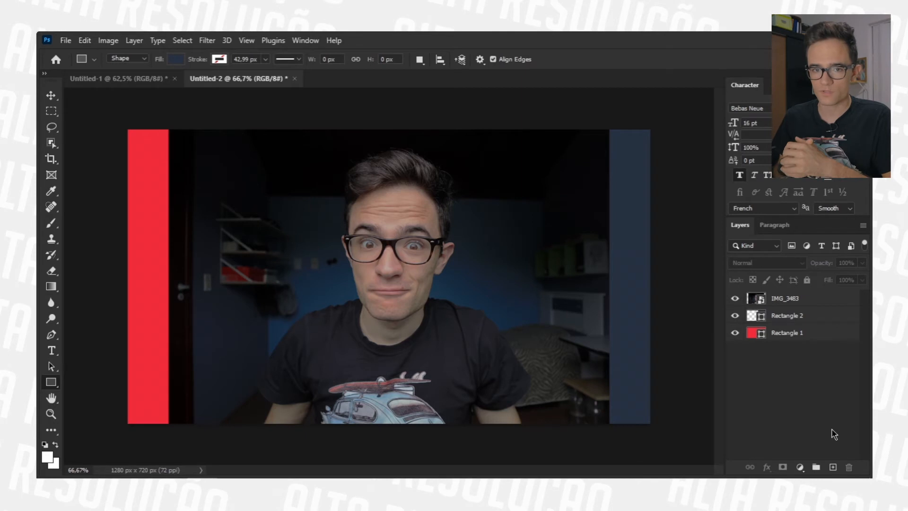
- Select the man in the IMG_3483 photo with the Object Selection tool and copy him onto a new layer
left_click(50, 149)
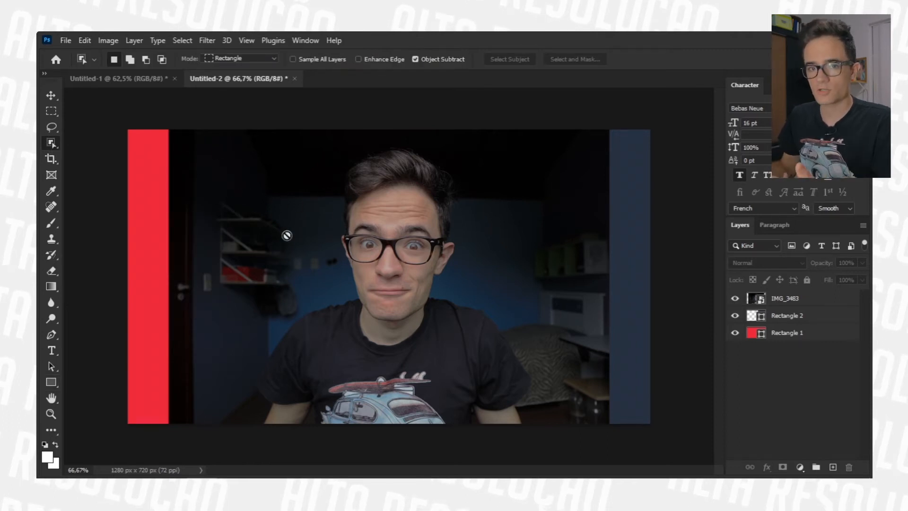
left_click(786, 301)
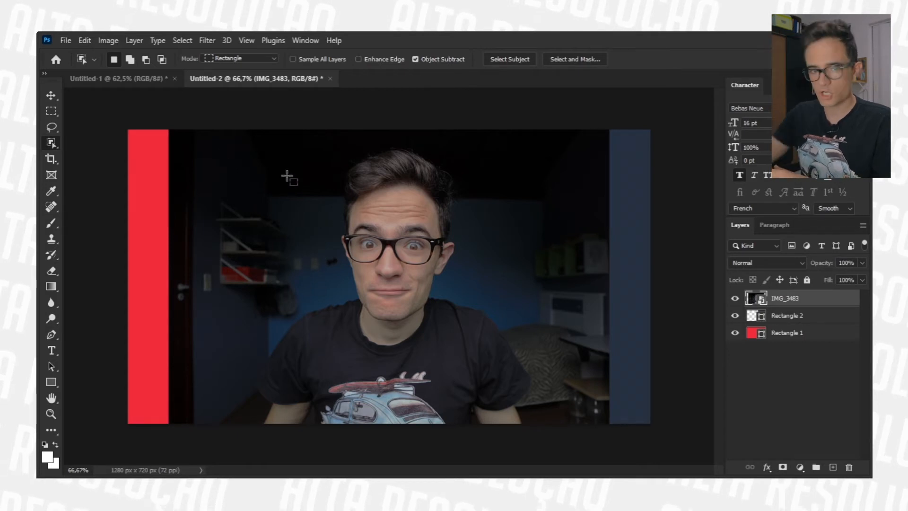
left_click_drag(239, 138, 536, 436)
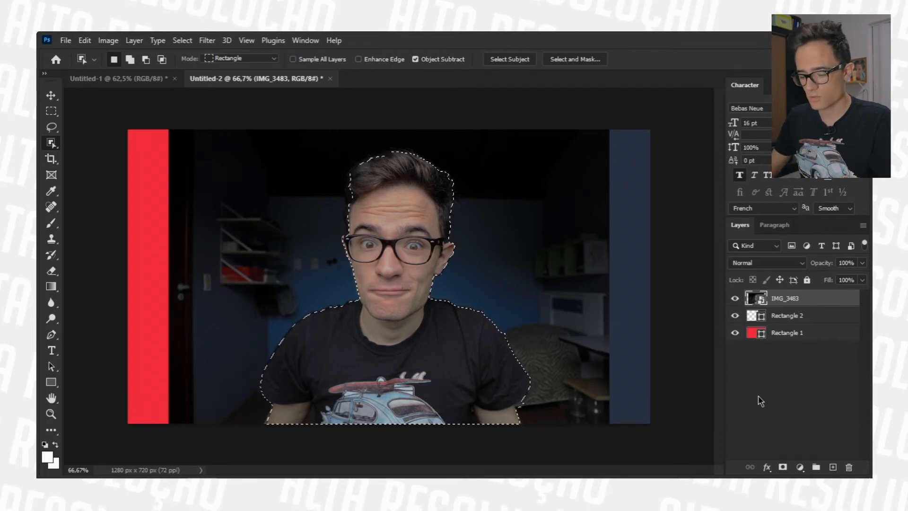
key("ctrl+j")
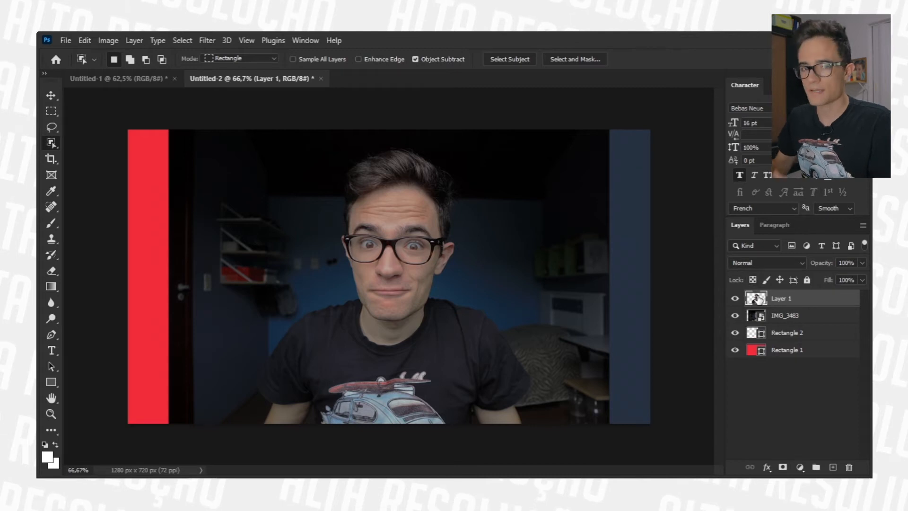
- Toggle the visibility of the IMG_3483 layer to compare the cutout's edges with the original photo
left_click(735, 316)
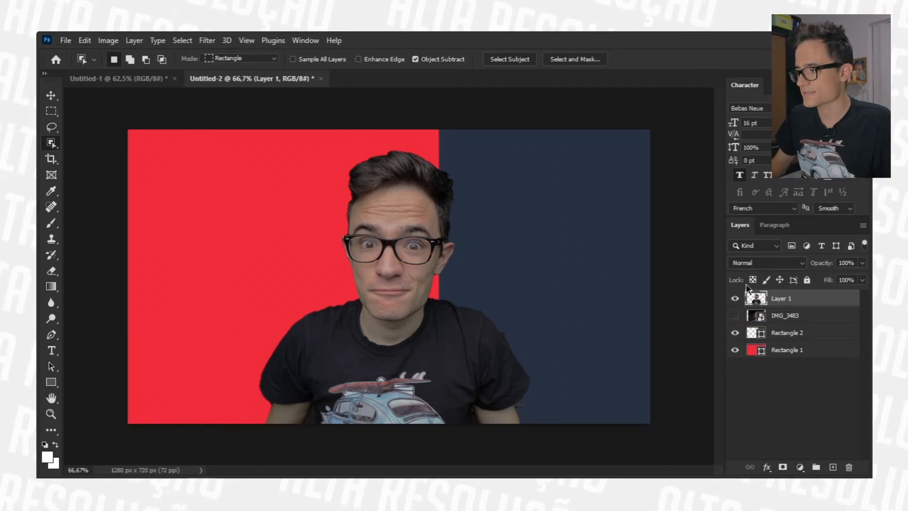
left_click(735, 316)
left_click(741, 317)
left_click(735, 315)
left_click(735, 315)
left_click(735, 315)
left_click(735, 316)
left_click(734, 316)
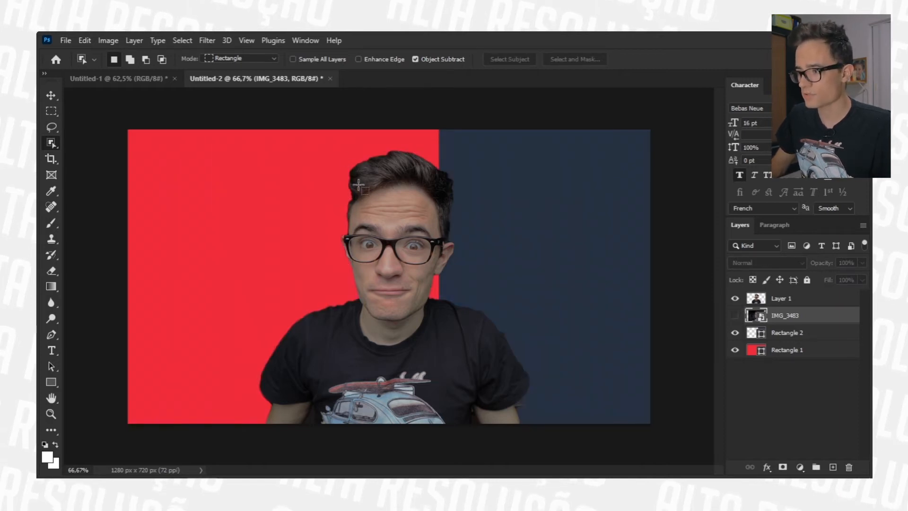
left_click(736, 315)
left_click(736, 315)
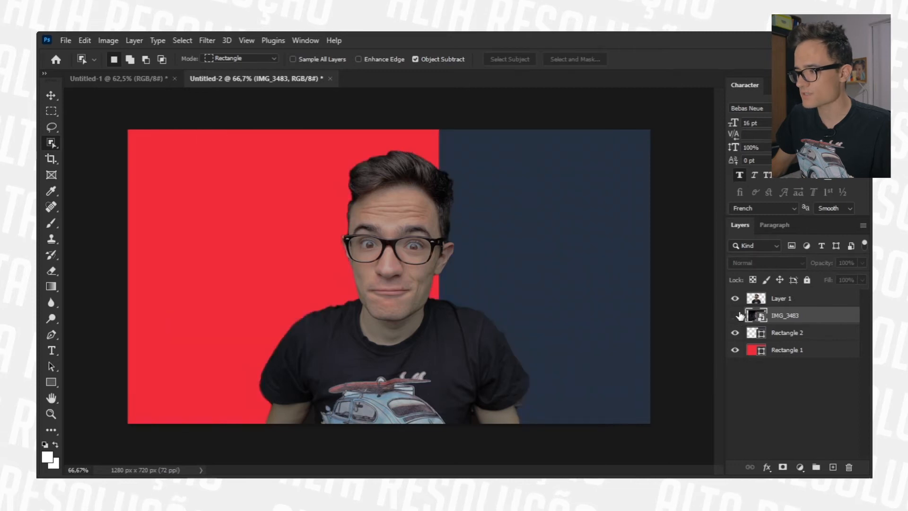
left_click(736, 315)
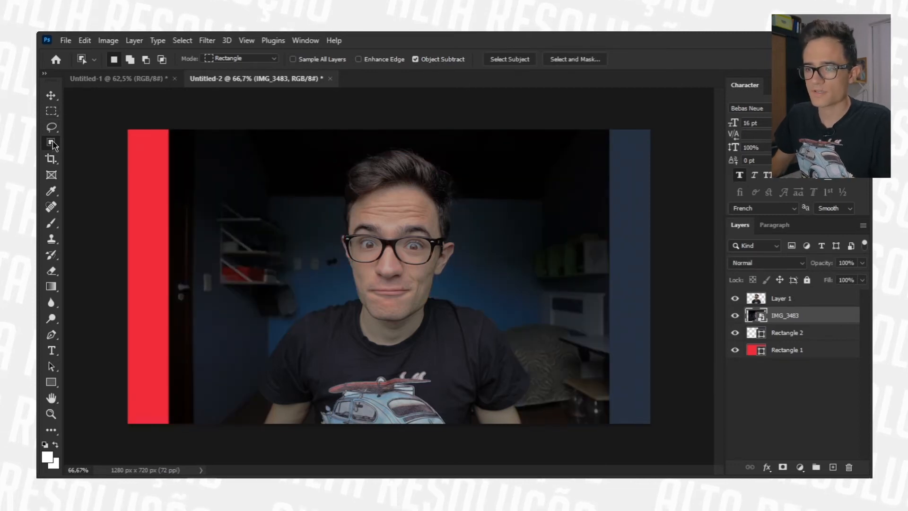
- Copy a rectangular area of IMG_3483 around the hair and face's left edge onto a new layer and hide the original photo
left_click(51, 113)
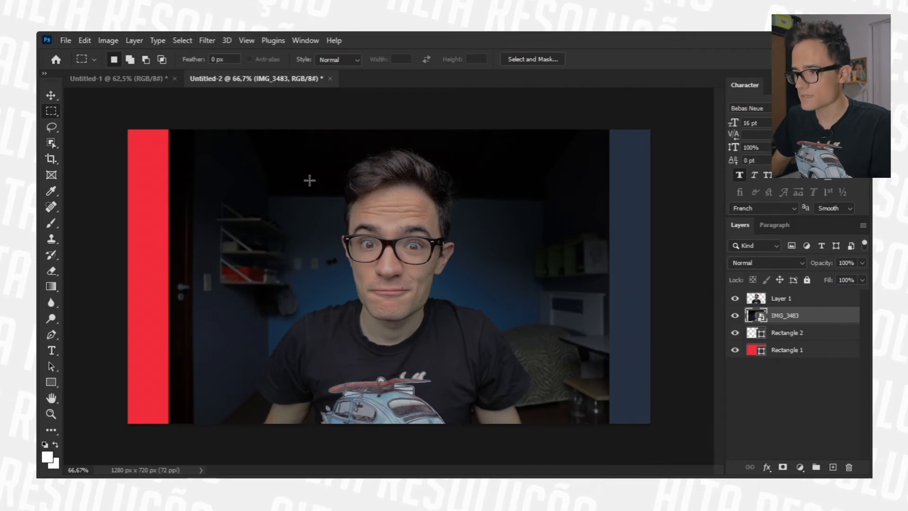
left_click_drag(332, 161, 377, 262)
key("ctrl+j")
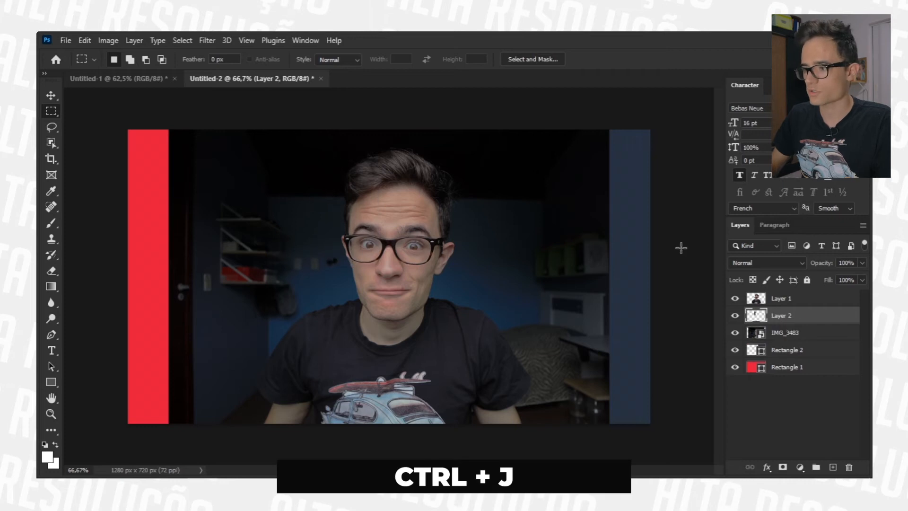
left_click(734, 332)
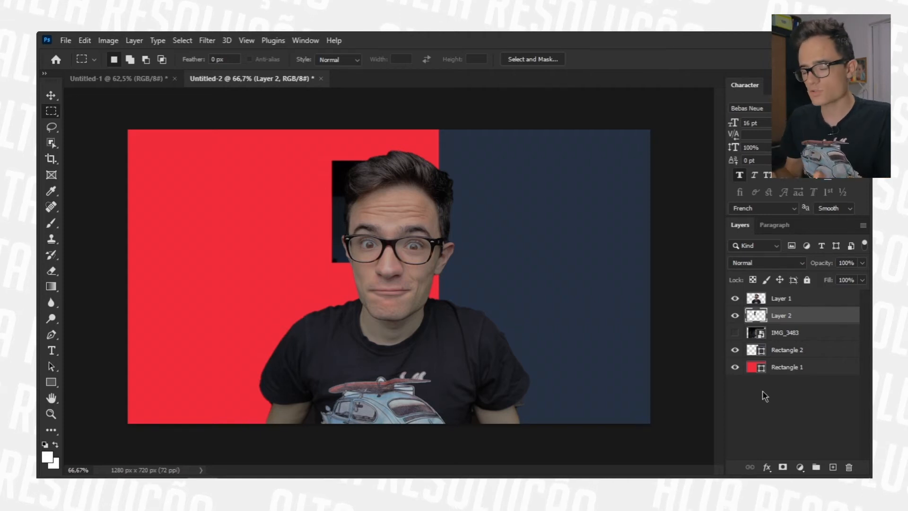
- Merge the cutout in Layer 1 with the hair patch in Layer 2
left_click(804, 299, "shift")
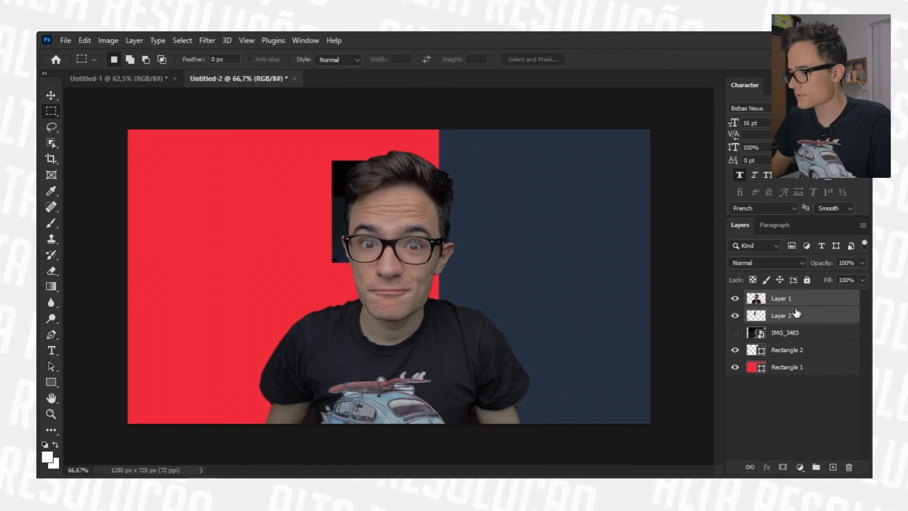
right_click(796, 314)
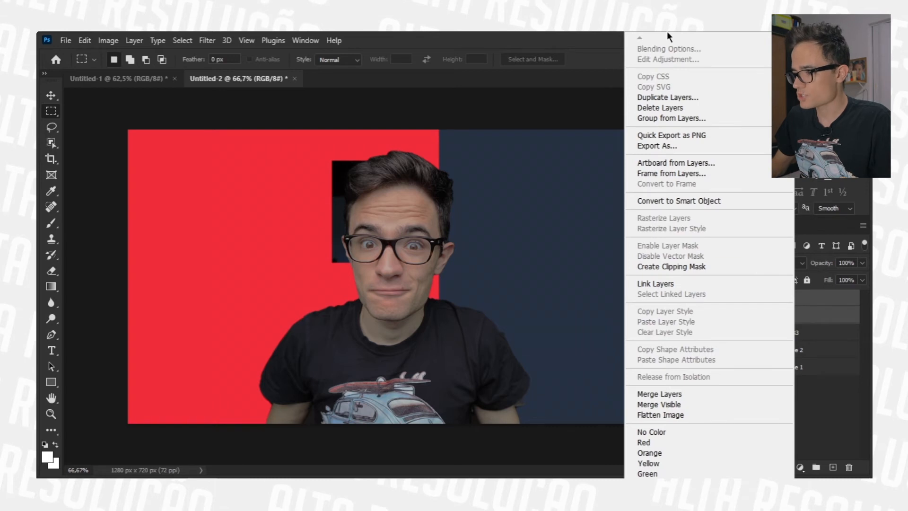
left_click(678, 398)
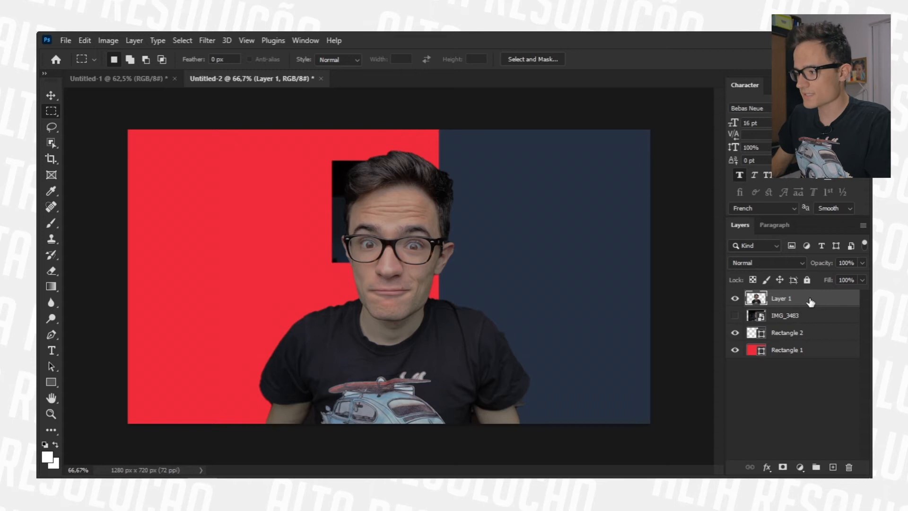
- Add a white 6 px outside Stroke at 100% opacity to the merged cutout layer
key("h")
left_click_drag(870, 120, 385, 118)
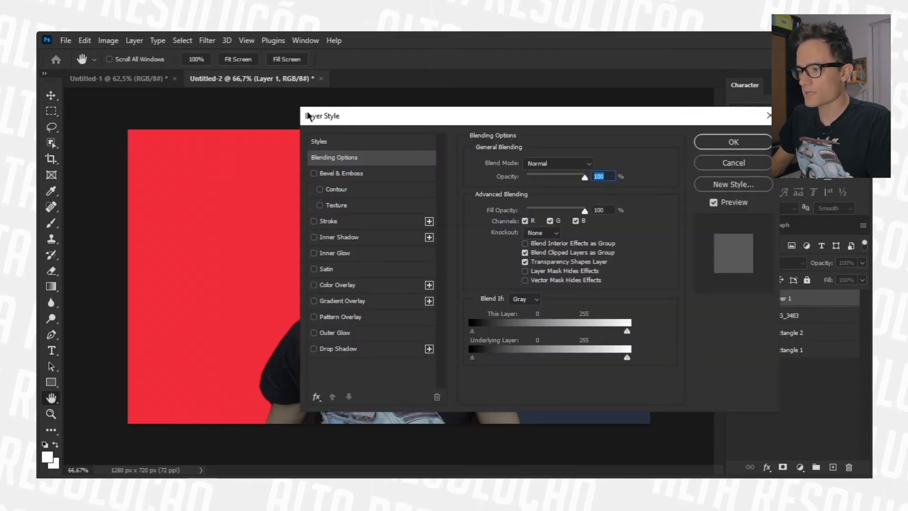
left_click(314, 222)
left_click_drag(344, 122, 425, 113)
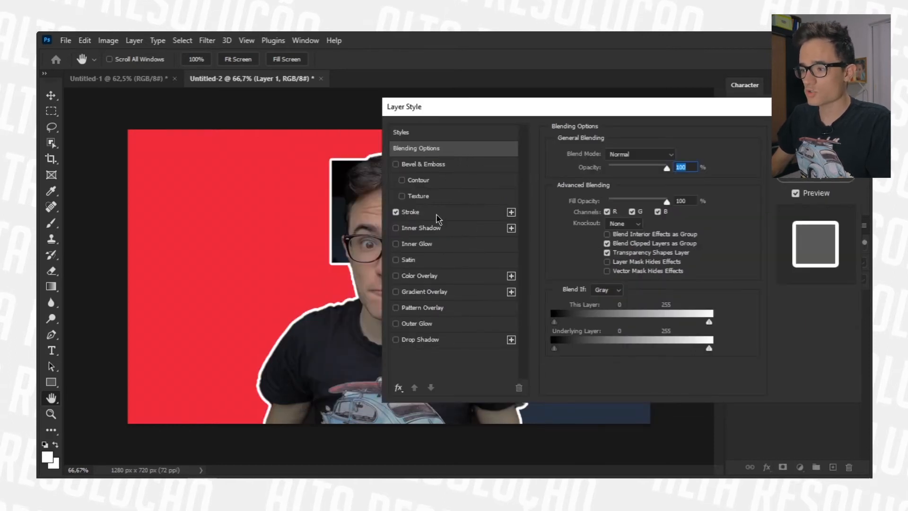
left_click(438, 214)
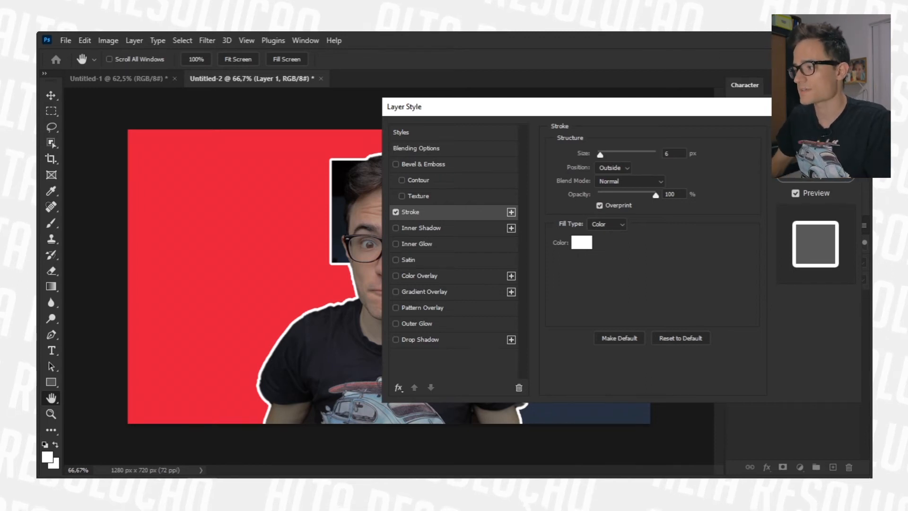
left_click(815, 132)
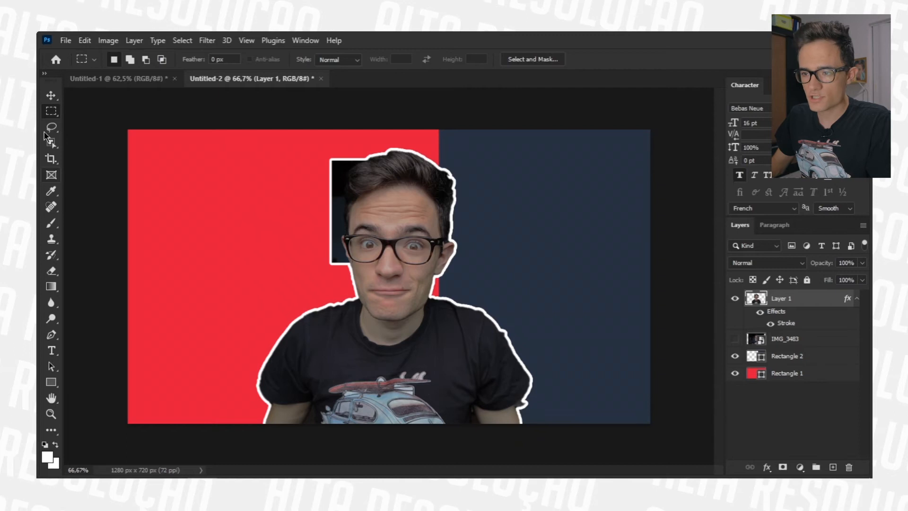
- Trim the outer left edge of the dark background patch beside the head using the Eraser at 50 px and 100% hardness
left_click(54, 273)
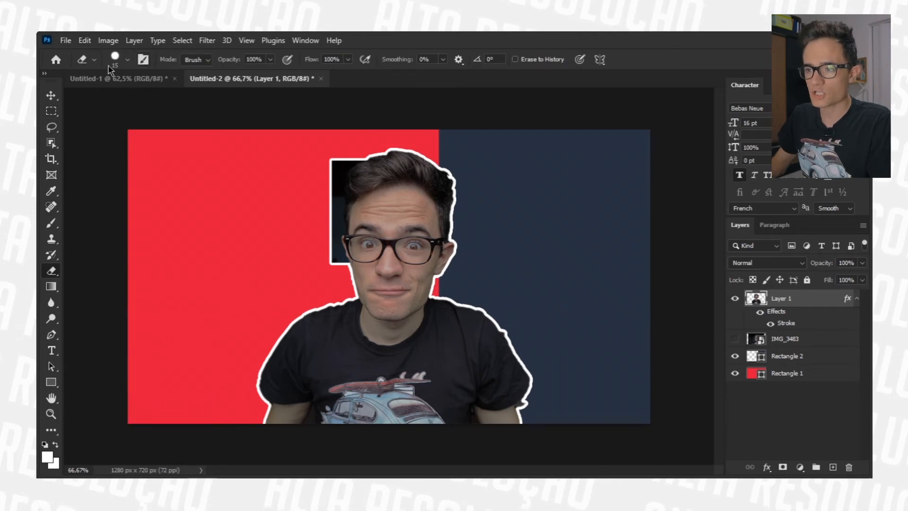
left_click(127, 61)
left_click(126, 100)
mouse_move(185, 128)
left_mouse_down()
mouse_move(121, 126)
mouse_move(197, 124)
left_mouse_up()
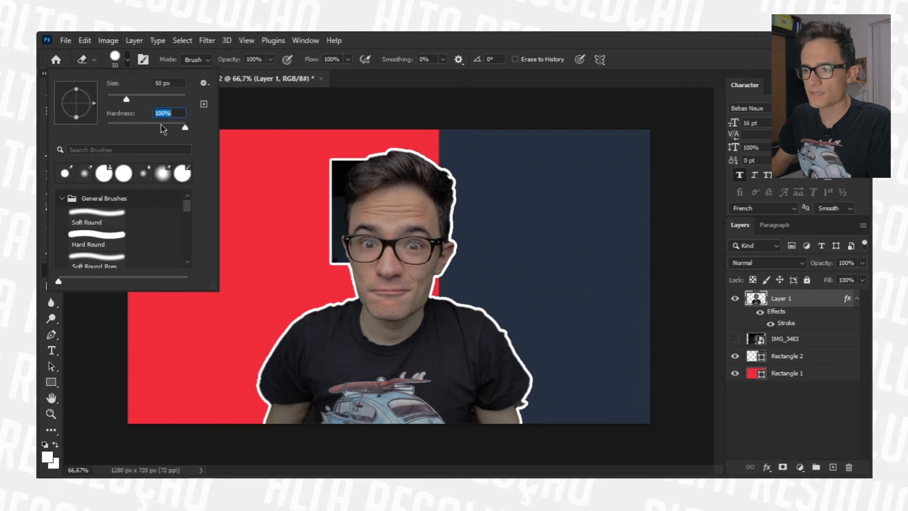
left_click(316, 240)
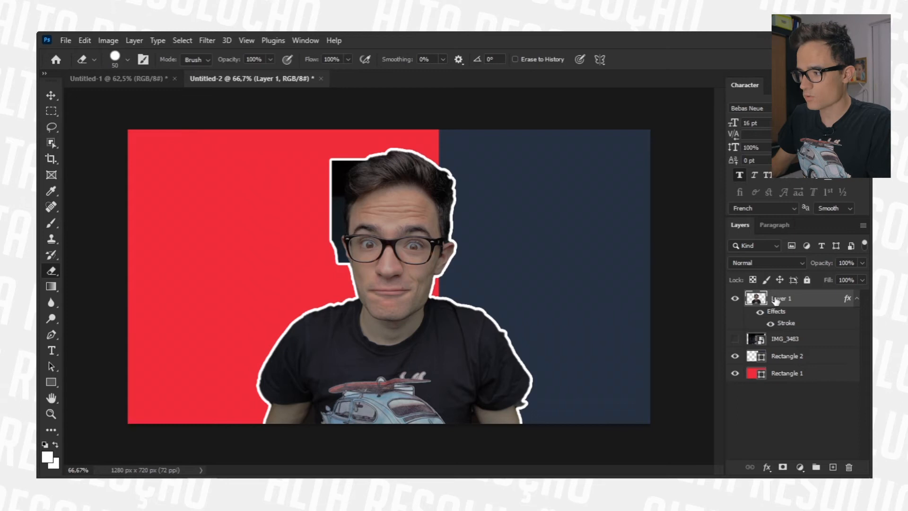
left_click_drag(334, 161, 328, 158)
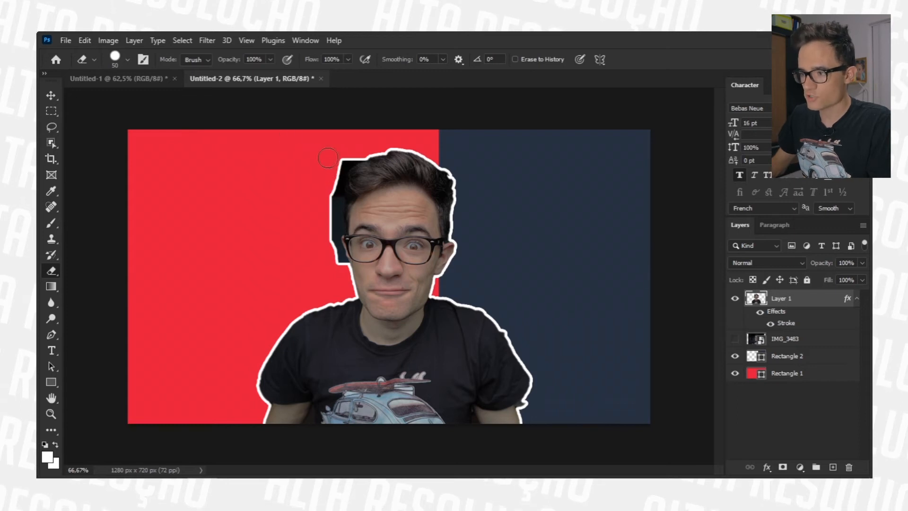
mouse_move(324, 190)
left_mouse_down()
mouse_move(322, 227)
mouse_move(341, 149)
left_mouse_up()
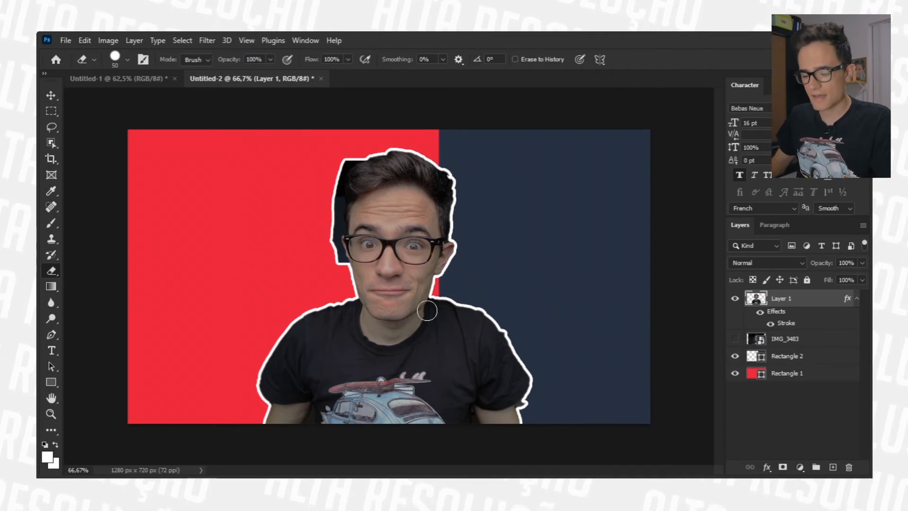
- Erase the stray bit below the shirt sleeve on the navy side with a 28 px Eraser
scroll(473, 359, "up", 3)
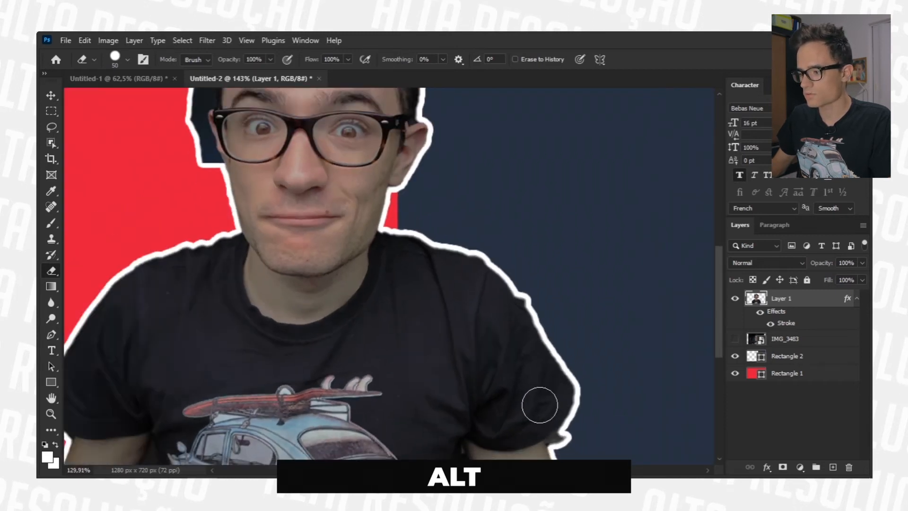
scroll(539, 405, "down", 7)
scroll(540, 403, "up", 5)
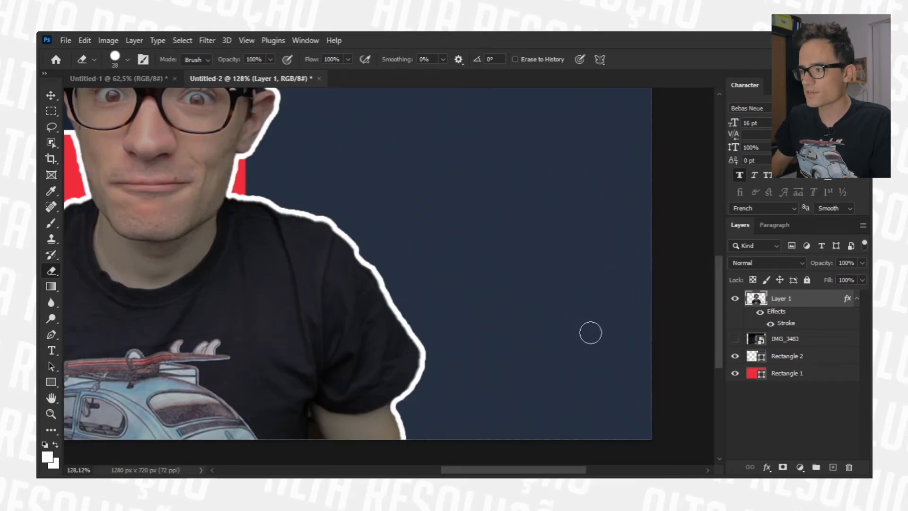
- Smooth the cutout's outline along the upper-right edge of the hair with the 28 px Eraser
left_click_drag(461, 470, 429, 471)
scroll(404, 276, "up", 2)
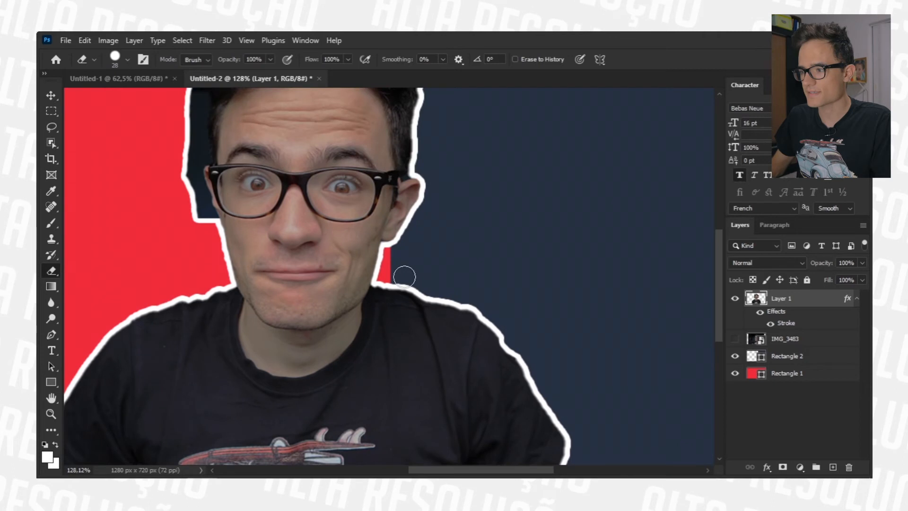
scroll(404, 276, "up", 3)
mouse_move(390, 185)
left_mouse_down()
mouse_move(402, 182)
mouse_move(420, 205)
mouse_move(427, 247)
mouse_move(417, 199)
mouse_move(399, 183)
mouse_move(417, 212)
left_mouse_up()
- Make and undo a test eraser stroke across the face, and round off the upper-left corner of the background patch beside the hair
mouse_move(290, 270)
left_mouse_down()
mouse_move(274, 302)
mouse_move(294, 294)
mouse_move(282, 299)
mouse_move(287, 328)
mouse_move(316, 314)
left_mouse_up()
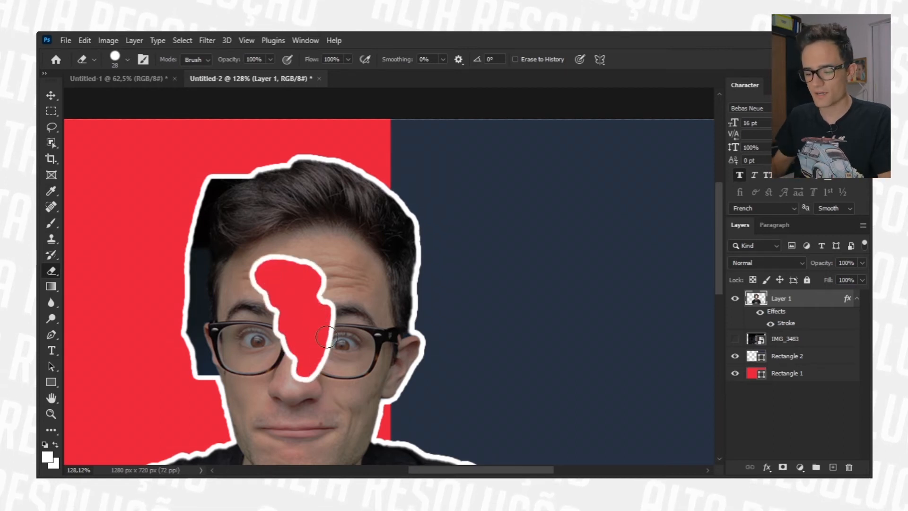
key("ctrl+z")
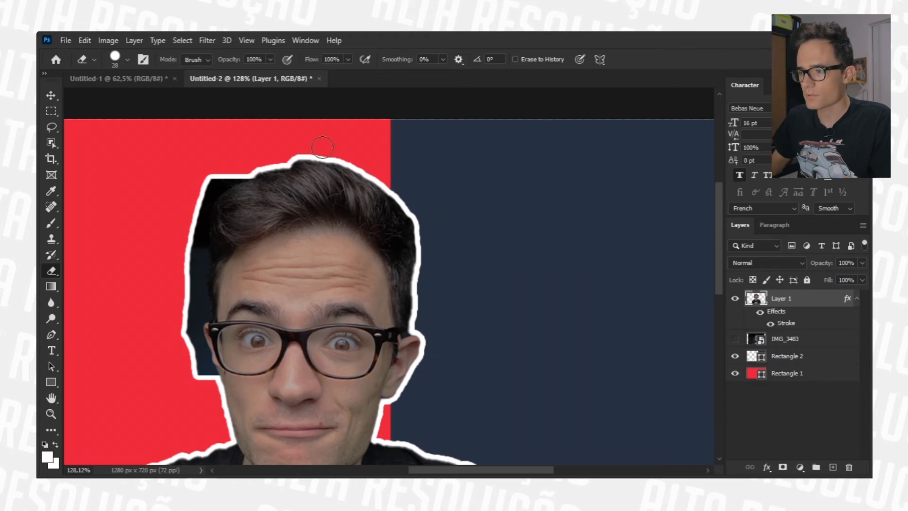
mouse_move(215, 169)
left_mouse_down()
mouse_move(212, 187)
mouse_move(236, 178)
mouse_move(210, 185)
left_mouse_up()
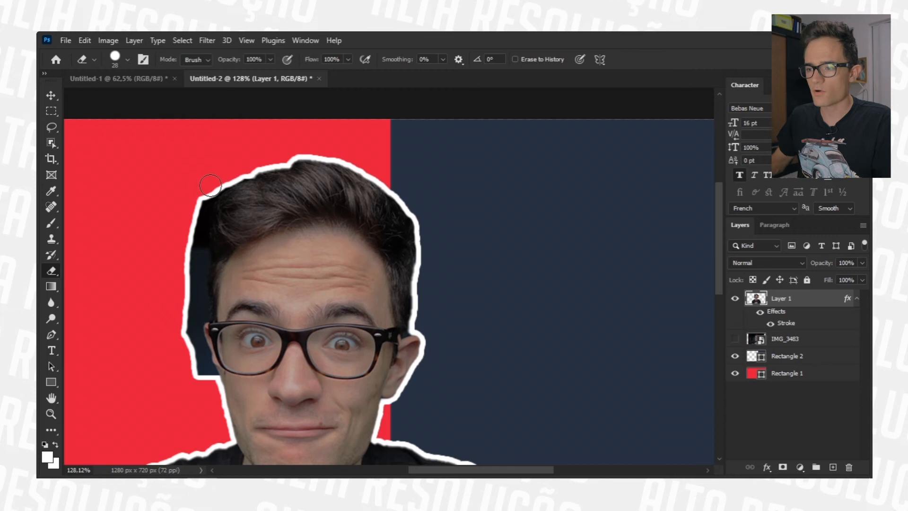
- Erase the rest of the dark background patch beside the hair with the Eraser at 18 px
key("bracketleft")
scroll(164, 288, "down", 3, "alt")
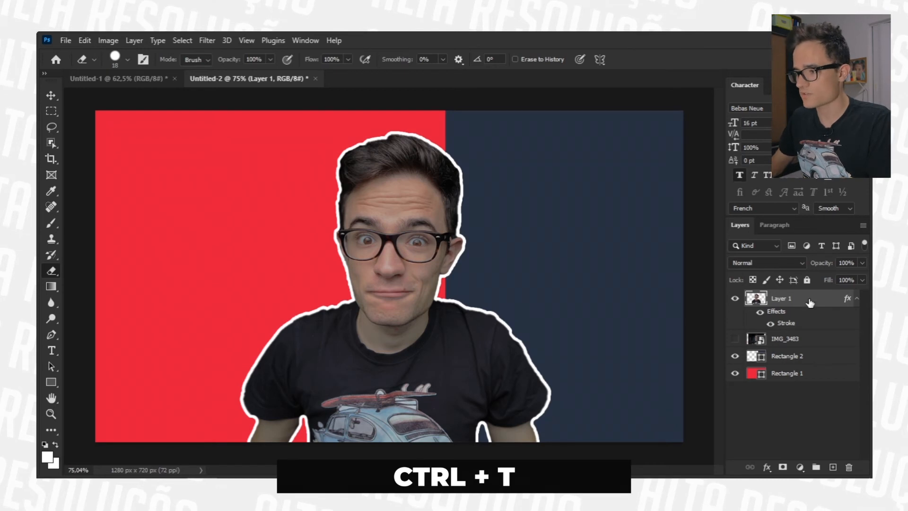
- Move the presenter cutout to the right half of the canvas and enlarge it proportionally to about 104%
key("ctrl+t")
left_click_drag(394, 335, 507, 344)
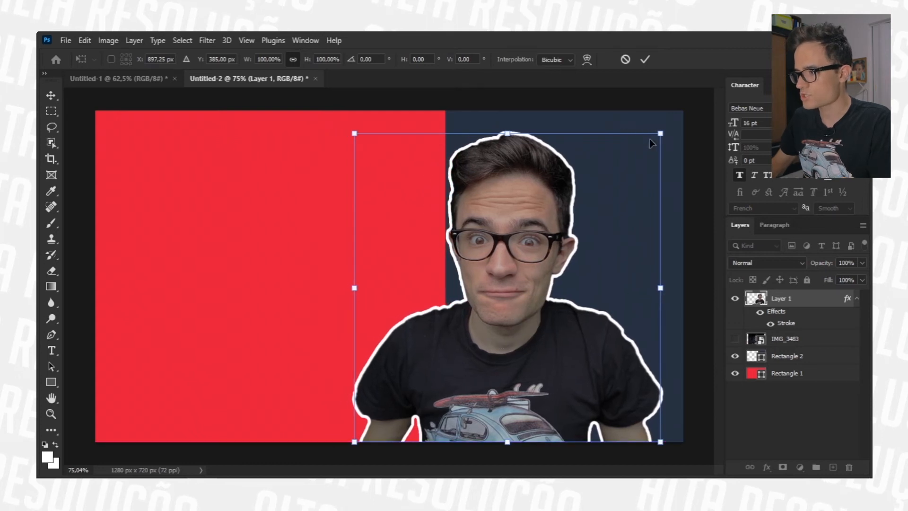
left_click_drag(657, 135, 665, 114)
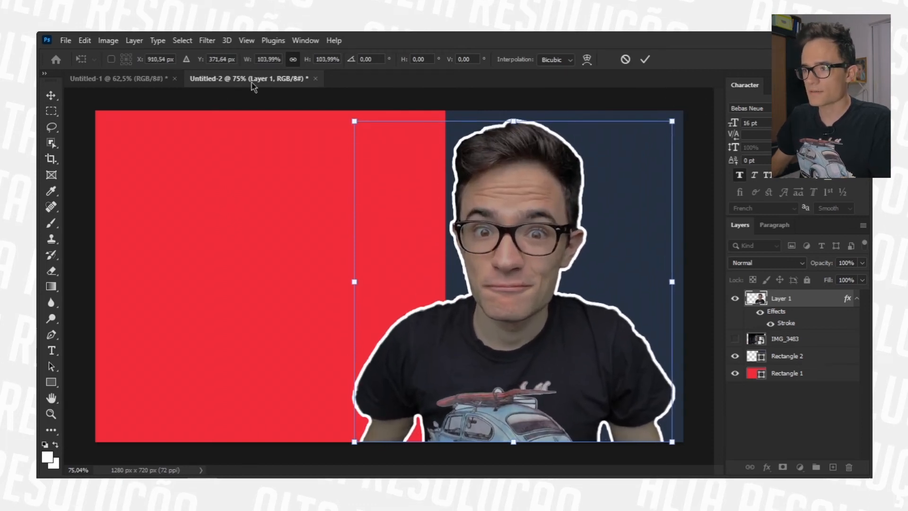
- Try stretching the cutout's width and height independently with the aspect ratio unlinked
left_click(293, 60)
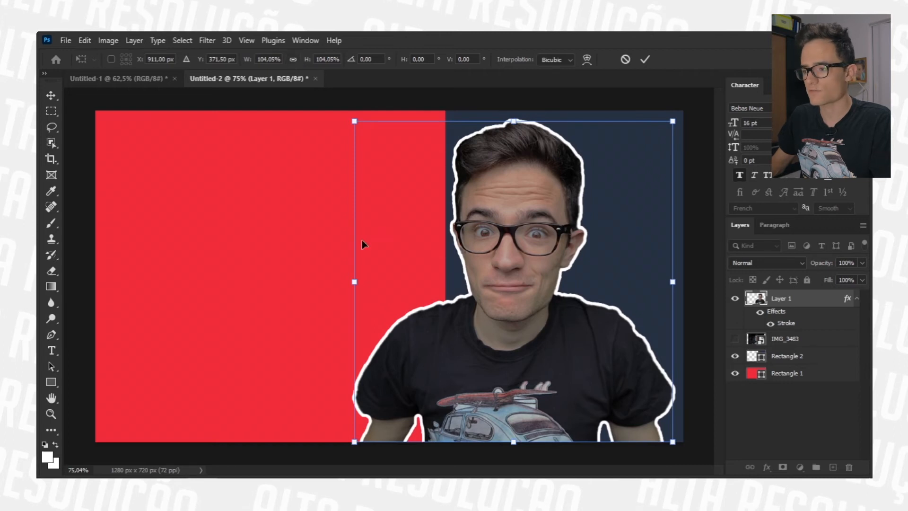
left_click_drag(353, 282, 148, 281)
left_click_drag(411, 121, 417, 305)
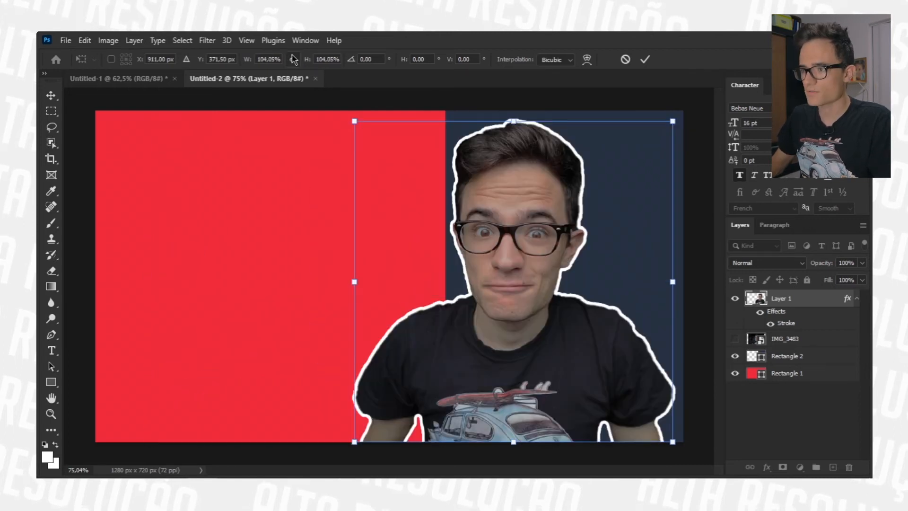
- Relink the aspect ratio, enlarge the cutout to about 107% so the hair reaches the canvas's upper edge, and apply the transform
left_click(293, 60)
left_click_drag(353, 121, 314, 139)
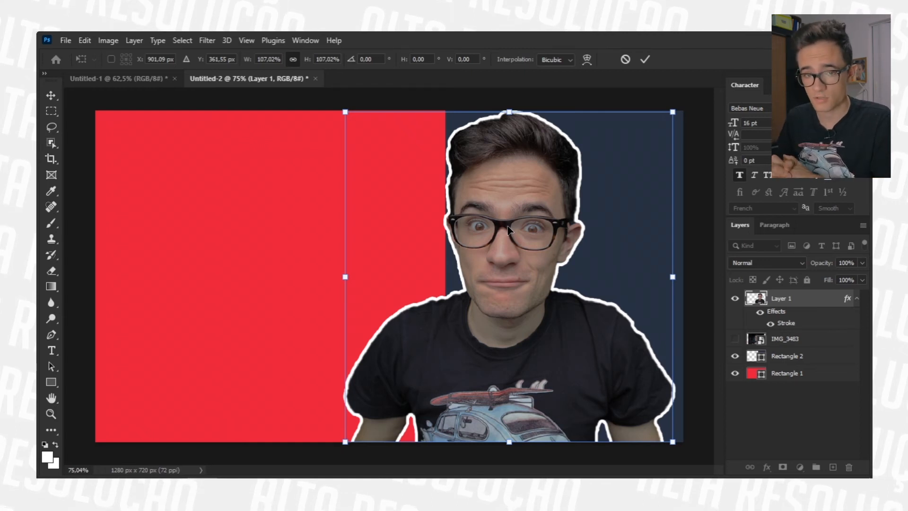
key("Return")
- Delete the hidden original photo layer IMG_3483
left_click(755, 405)
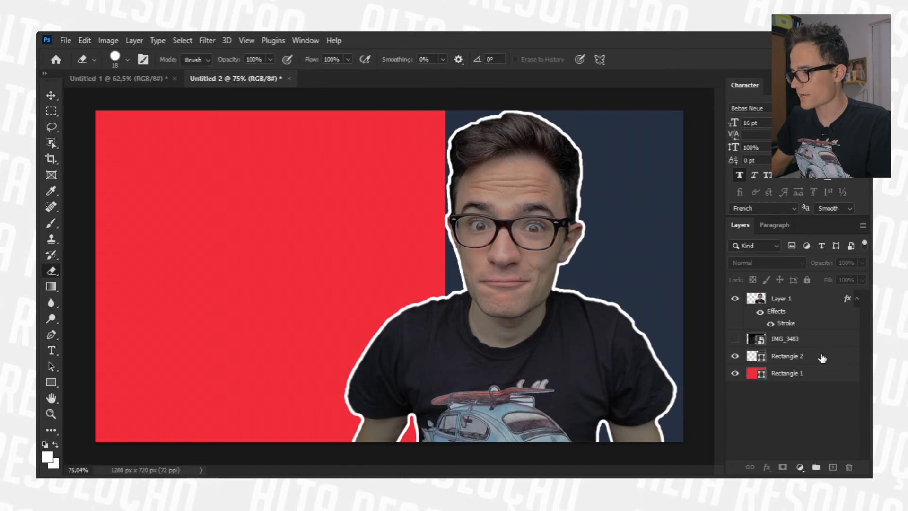
left_click(809, 345)
key("Delete")
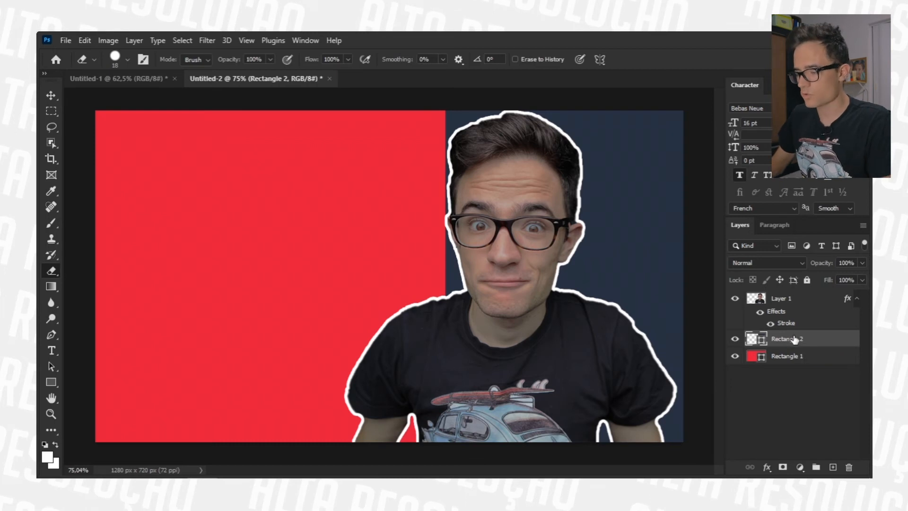
- Shift the navy Rectangle 2 to the right so that its left edge sits behind the presenter's head
key("ctrl+t")
left_click_drag(523, 376, 585, 378)
left_click(832, 411)
scroll(261, 319, "down", 2)
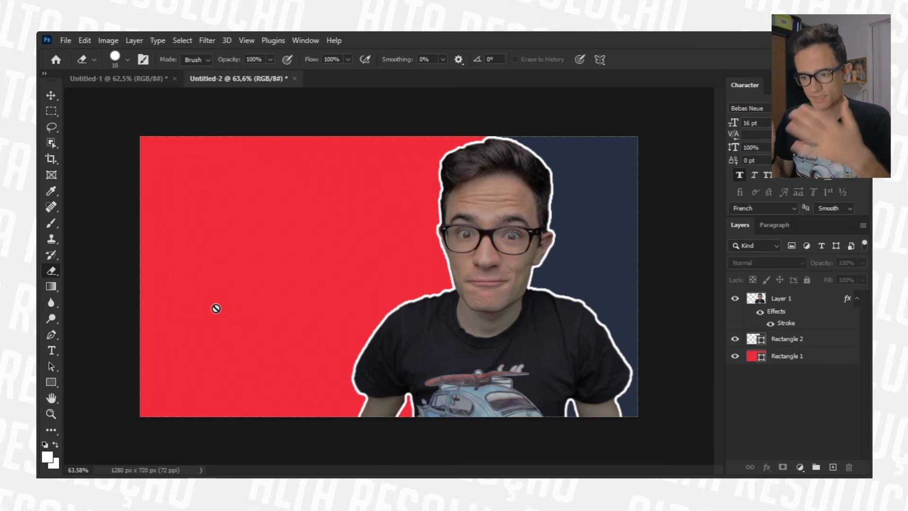
left_click(809, 304)
double_click(804, 299)
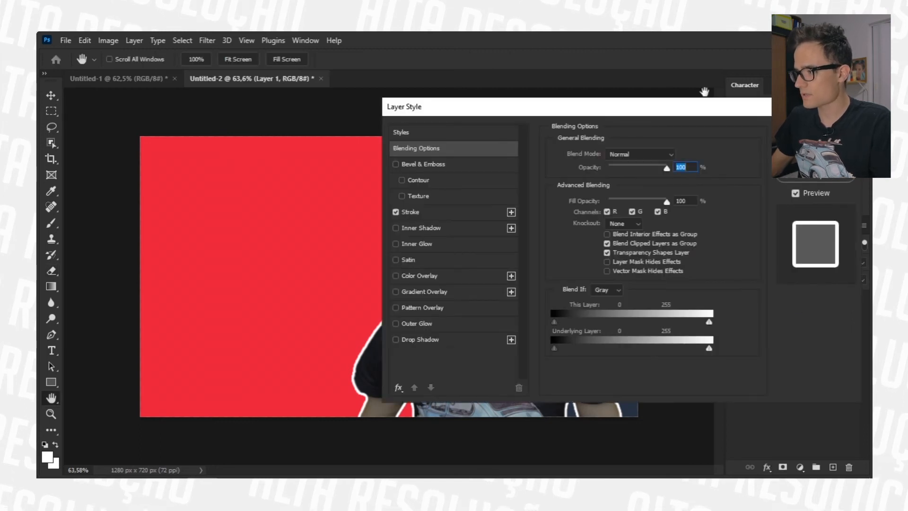
key("Return")
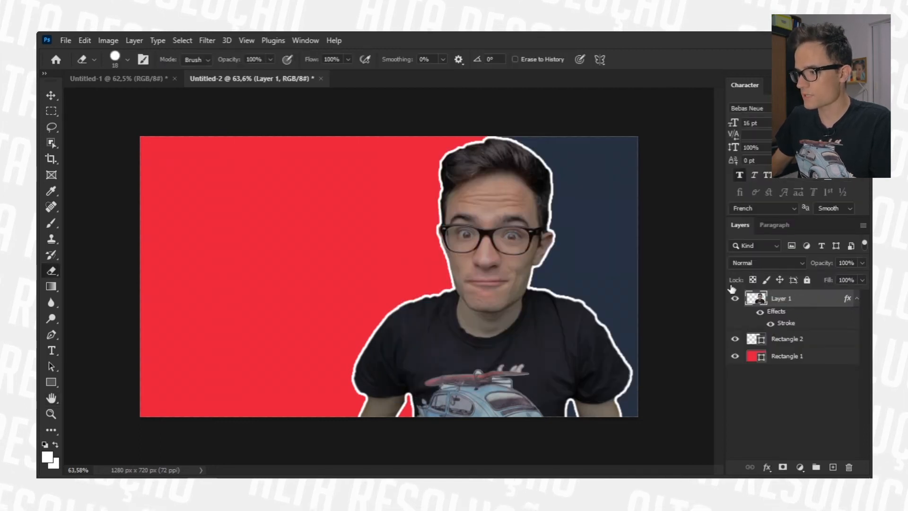
- Open the layer style of Layer 1 and compare the cutout with its stroke disabled and re-enabled
double_click(789, 301)
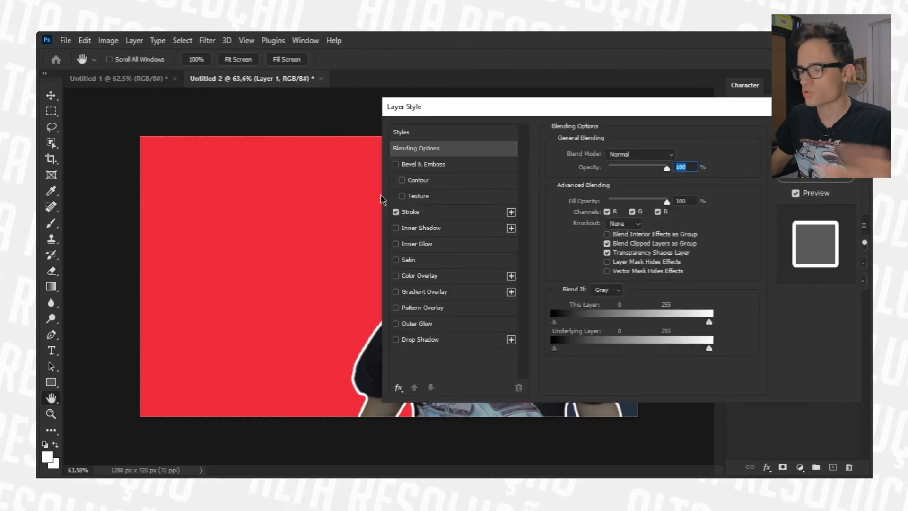
left_click_drag(421, 114, 558, 144)
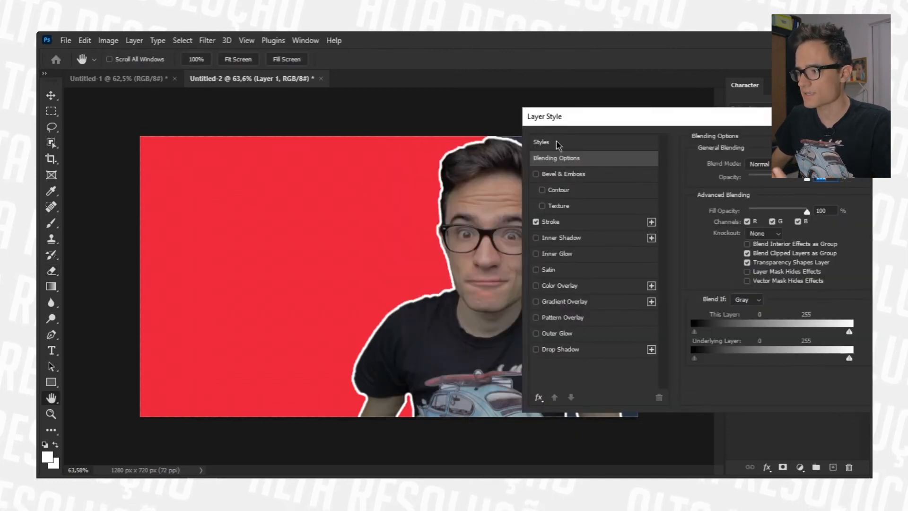
left_click(536, 221)
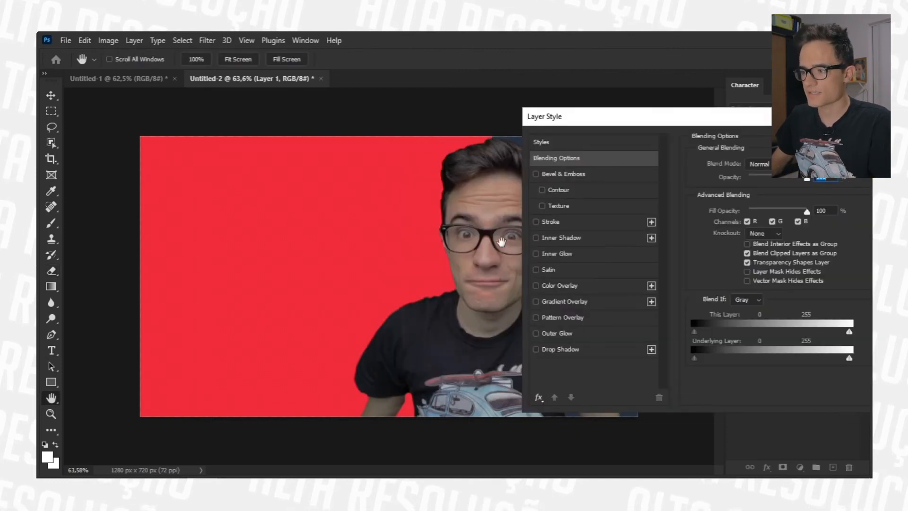
left_click(536, 222)
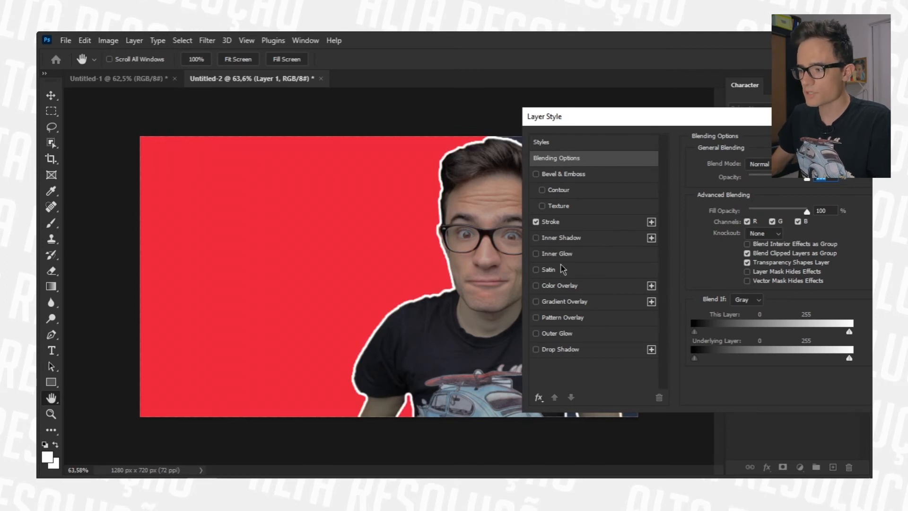
- Add a drop shadow to the cutout with 74% opacity, 0 px distance and 0% spread
left_click(536, 350)
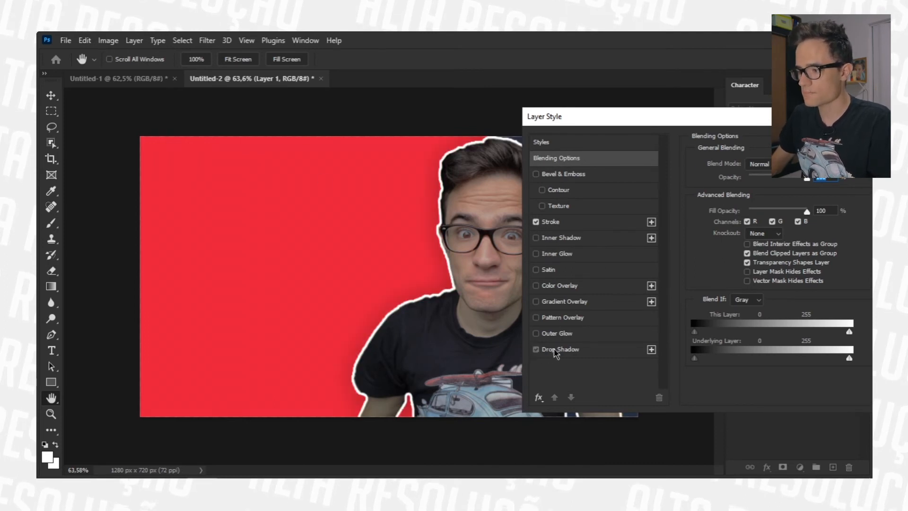
left_click(555, 349)
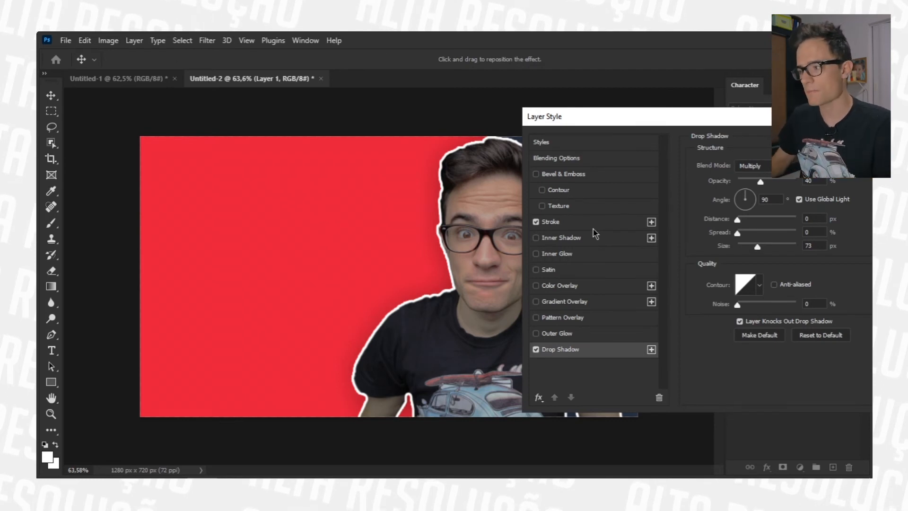
left_click_drag(737, 219, 662, 225)
left_click_drag(743, 232, 669, 236)
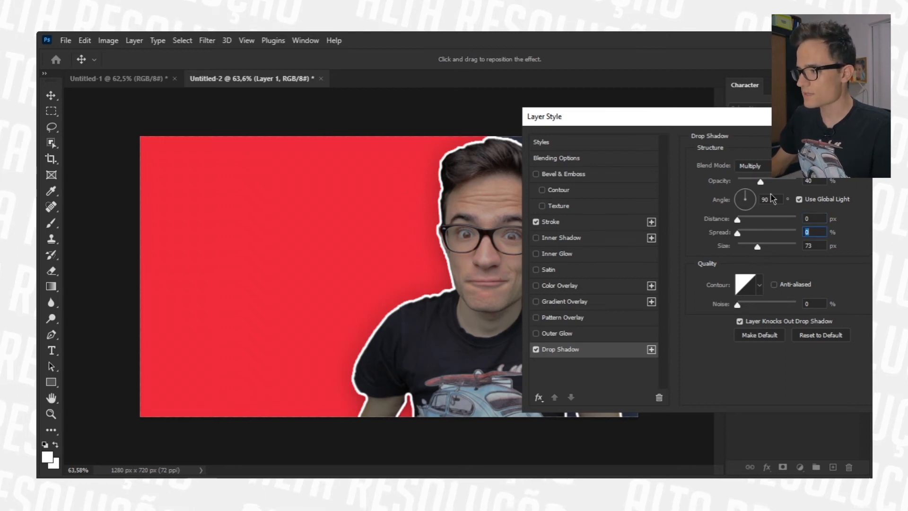
left_click_drag(760, 182, 781, 184)
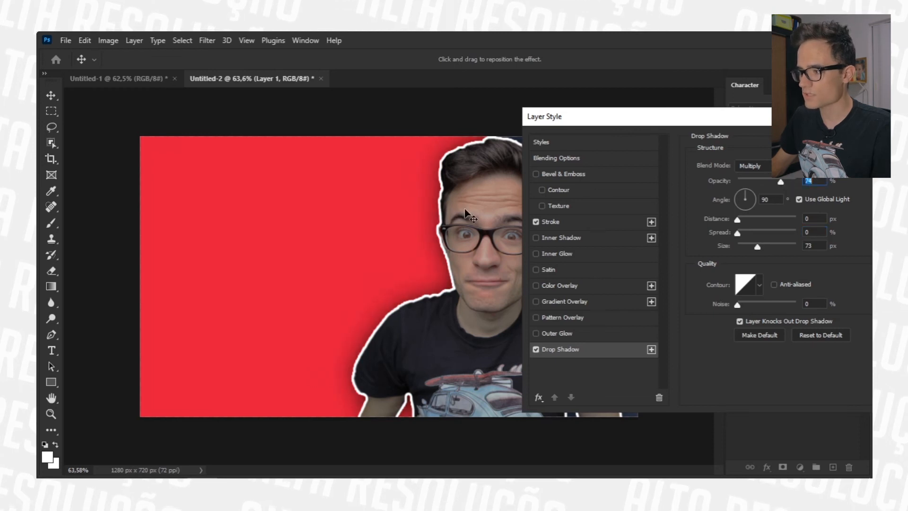
- Compare the cutout with the drop shadow off and on, and apply the layer style with the shadow enabled
left_click_drag(627, 123, 638, 115)
left_click(597, 340)
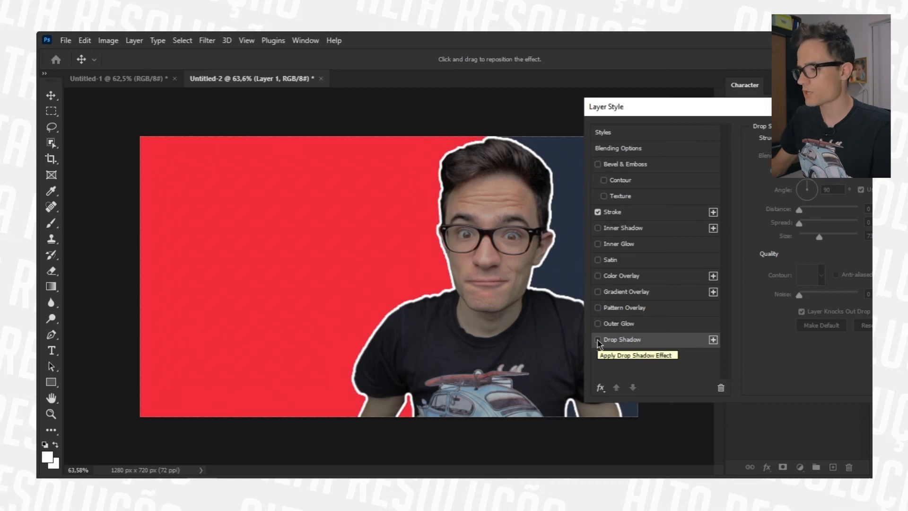
left_click(597, 340)
key("Return")
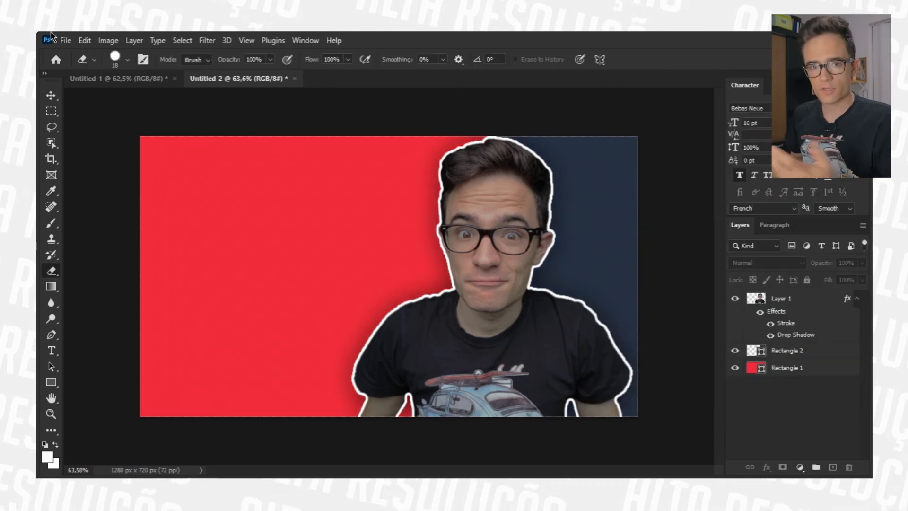
- Add the white text THUMBNAIL on the red area in 16 pt Bebas Neue Bold
left_click(54, 353)
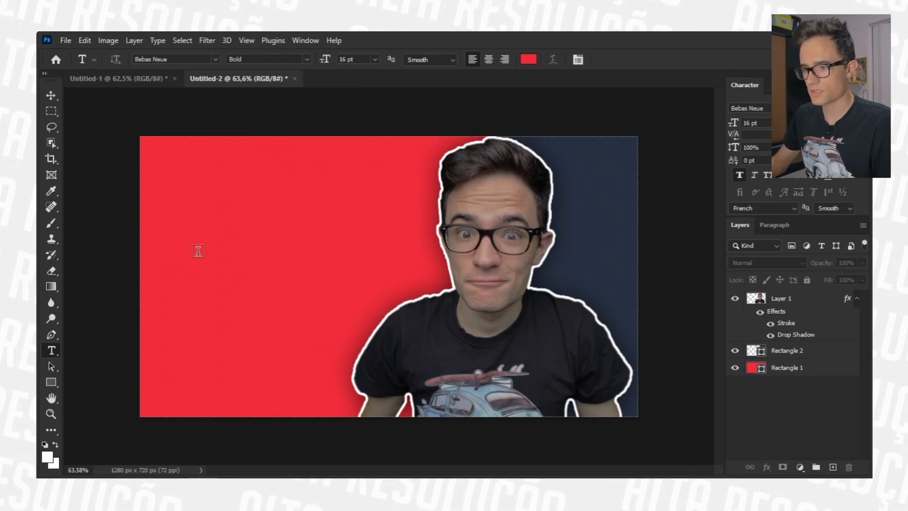
left_click(172, 236)
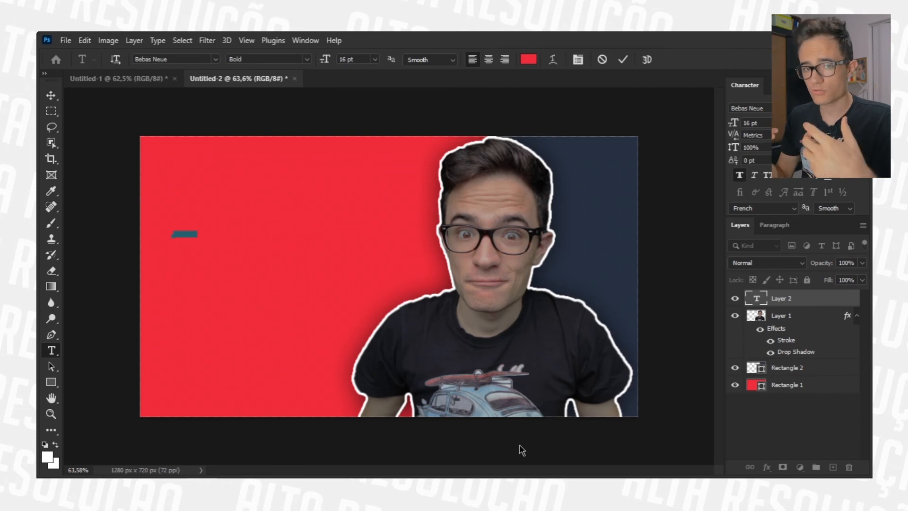
key("BackSpace")
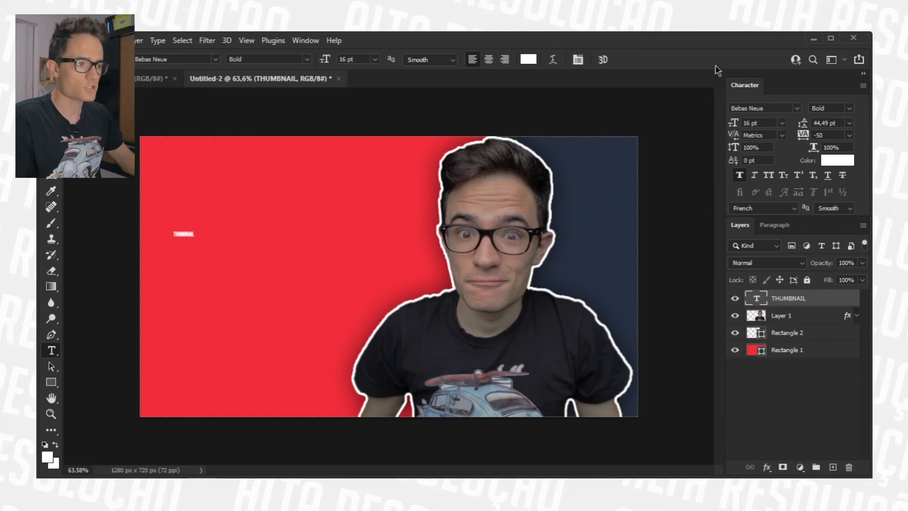
- Hide and restore the Character and Layers panels
left_click(305, 41)
left_click(341, 177)
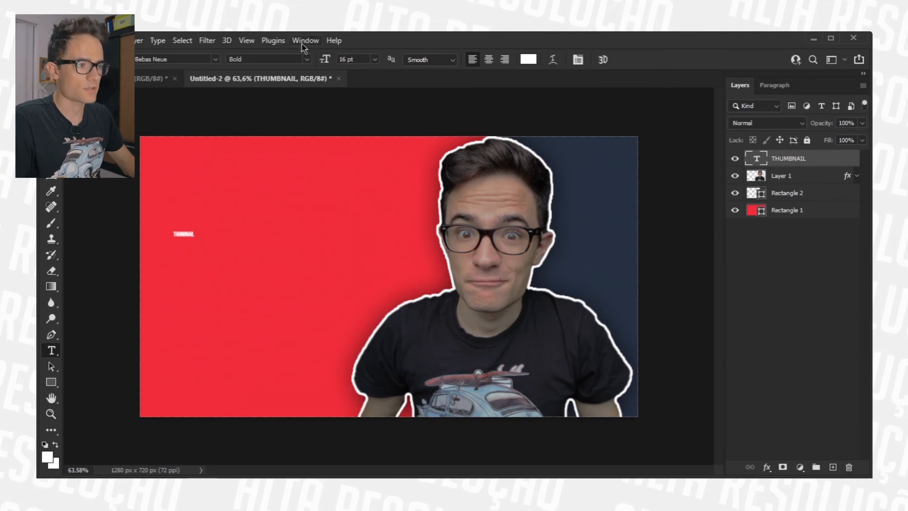
left_click(306, 41)
left_click(362, 179)
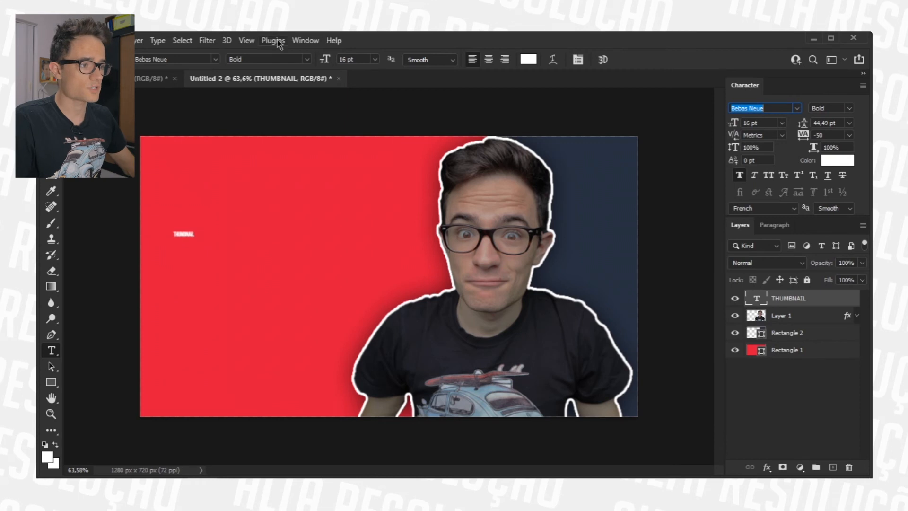
left_click(301, 42)
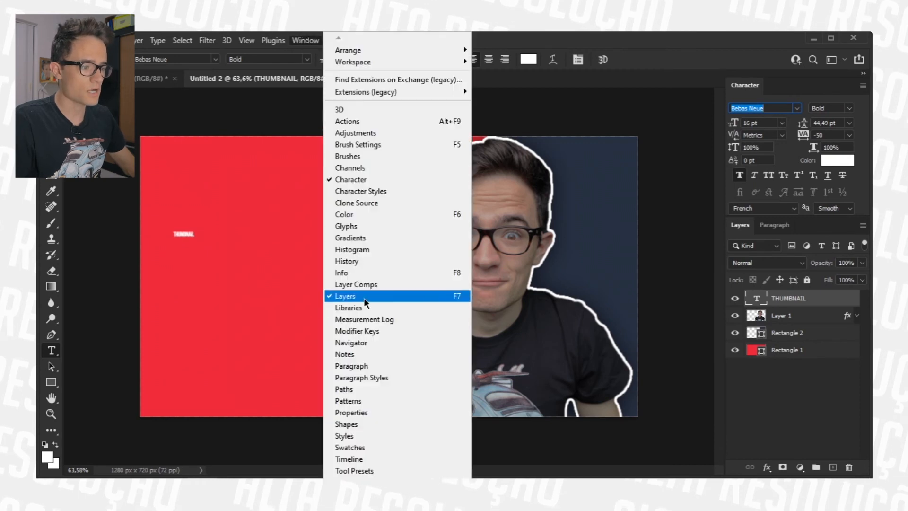
left_click(345, 295)
left_click(306, 40)
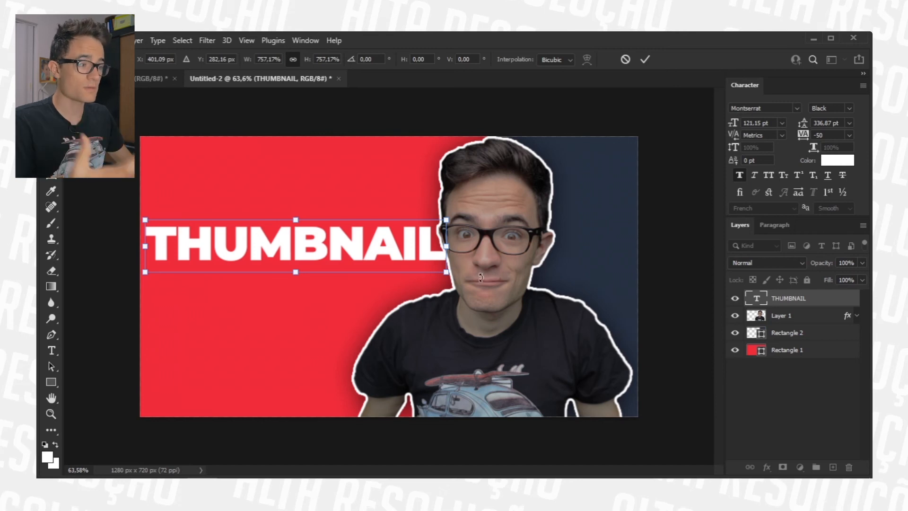
- Apply the enlargement of the Montserrat THUMBNAIL text to about 121 pt and try the Light weight on it
key("Return")
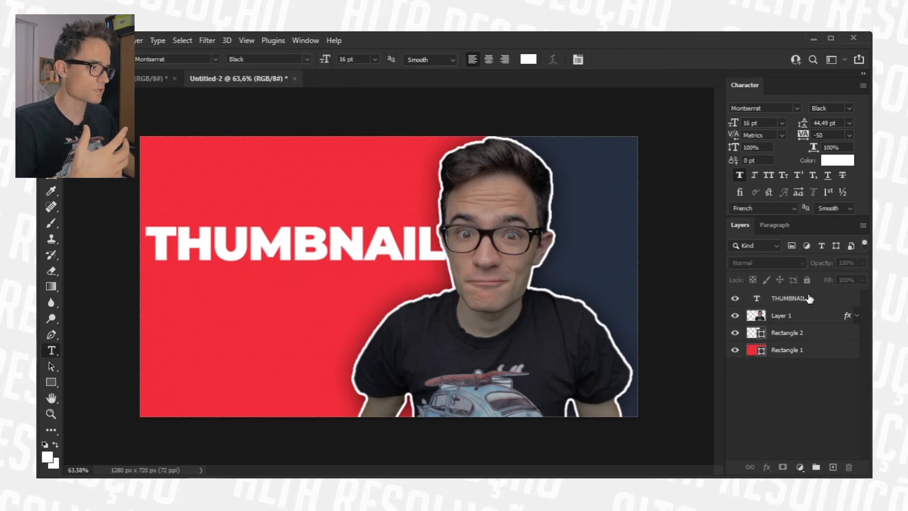
left_click(848, 107)
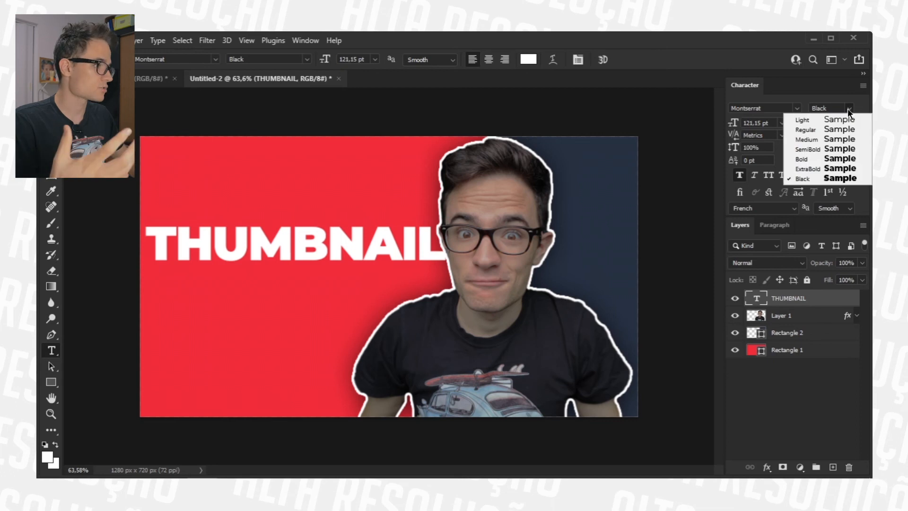
left_click(828, 117)
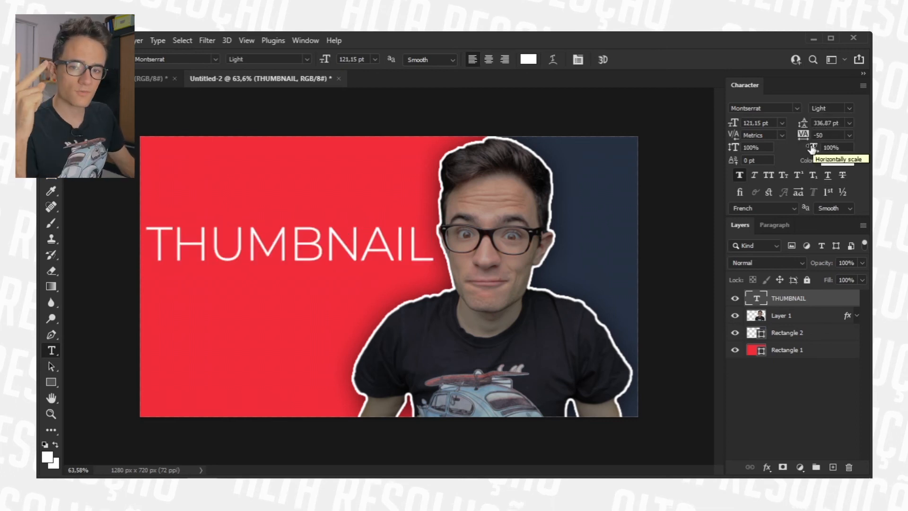
- Set the THUMBNAIL text in Bebas Neue Bold and enlarge it to about 210 pt across the red area
left_click(797, 110)
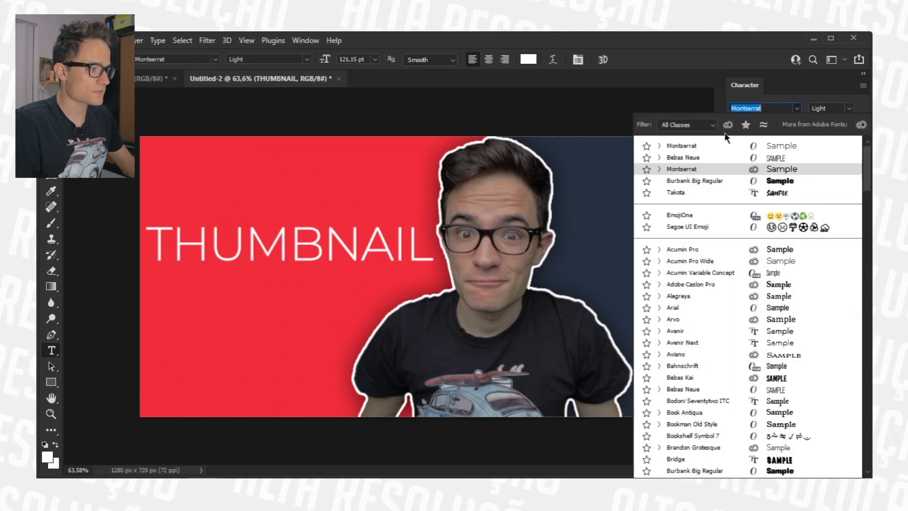
left_click(702, 160)
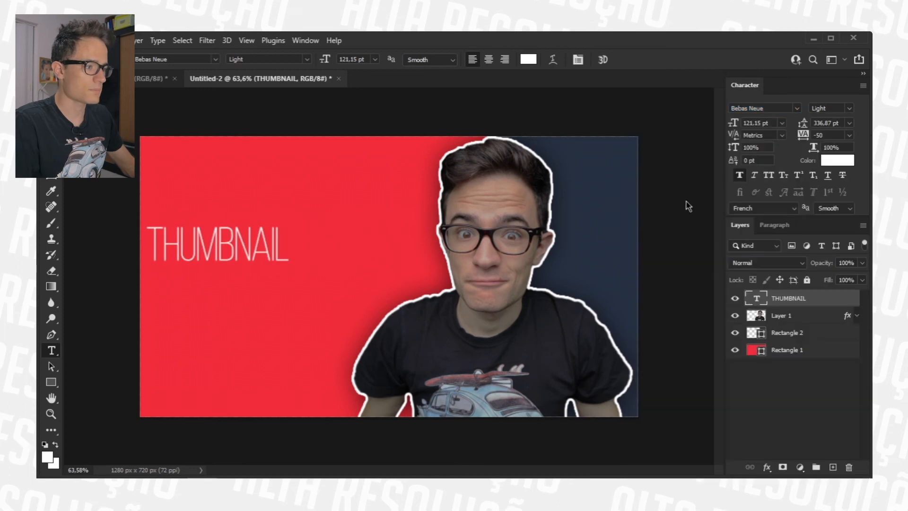
left_click(847, 108)
left_click(830, 160)
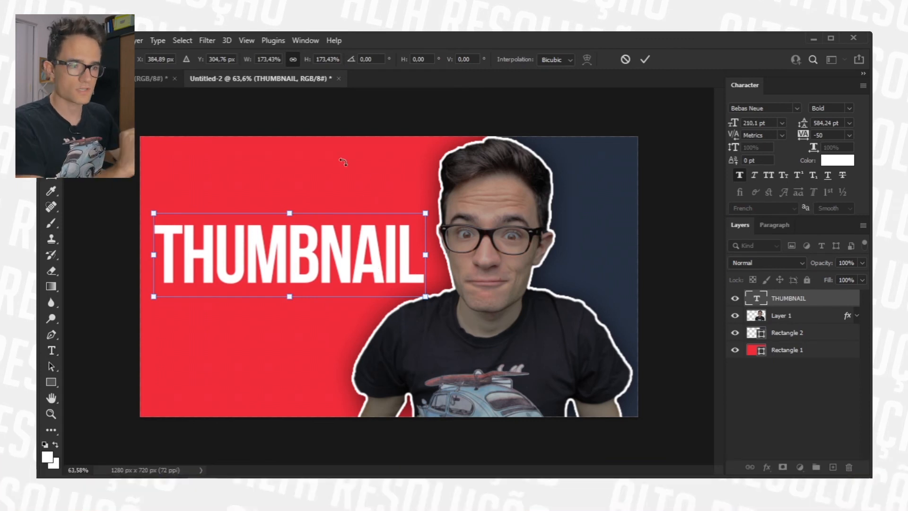
key("Return")
key("t")
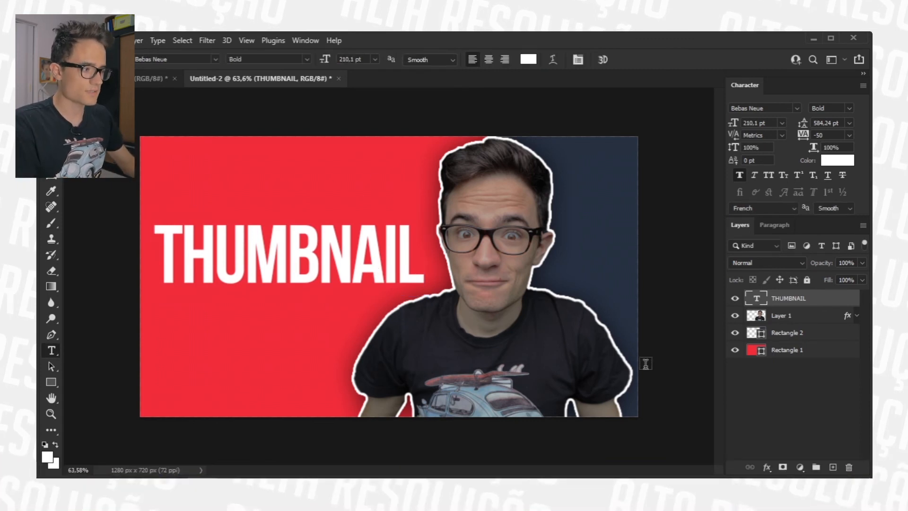
- Scale the THUMBNAIL text down to about 186 pt and reposition it on the red area beside the presenter
left_click(805, 315)
left_click(817, 300)
key("ctrl+t")
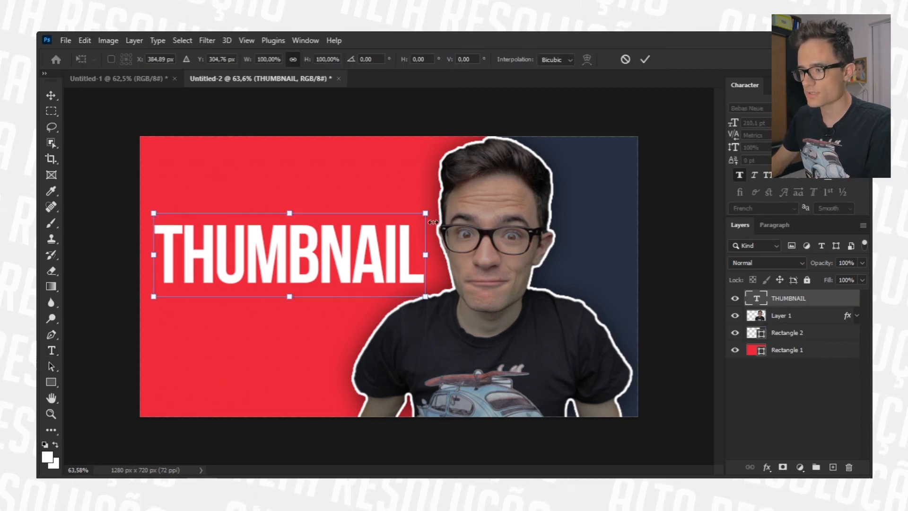
left_click_drag(432, 222, 394, 222)
left_click_drag(338, 268, 358, 254)
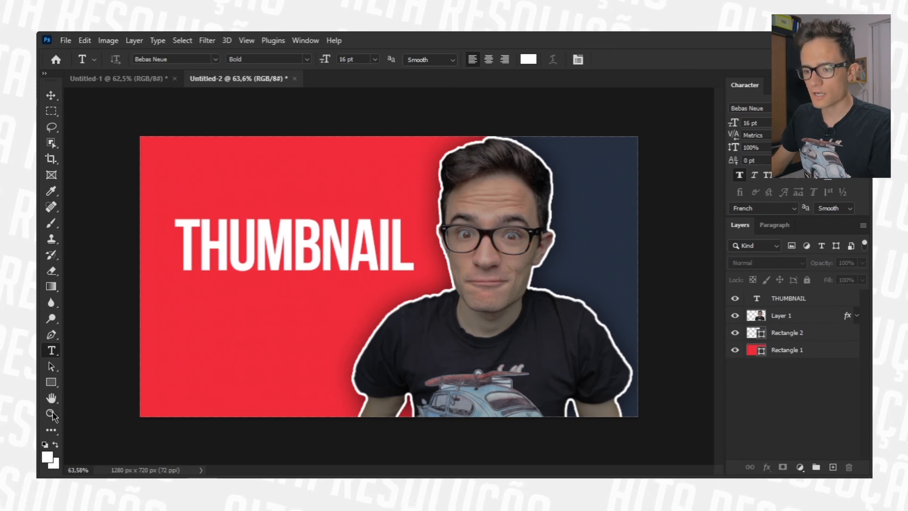
- Draw a white-filled rectangle of about 616 x 133 px over the THUMBNAIL text
left_click(56, 385)
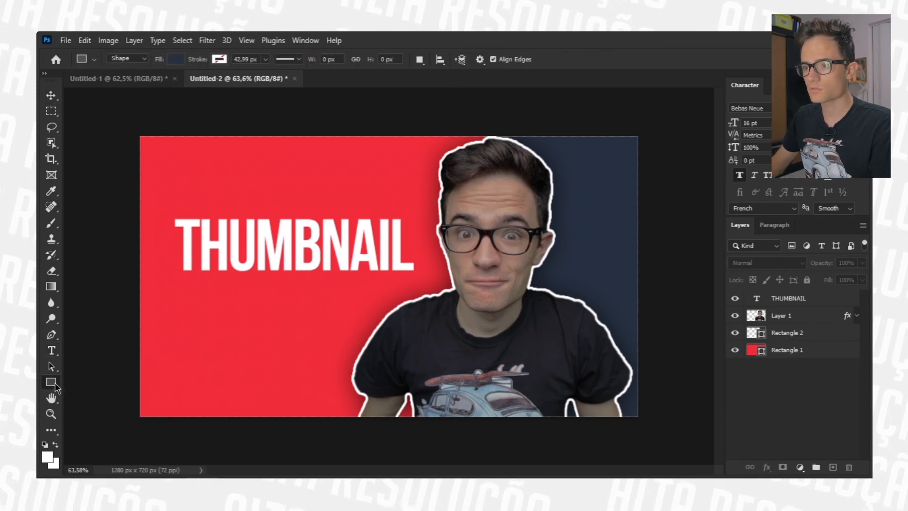
left_click(177, 60)
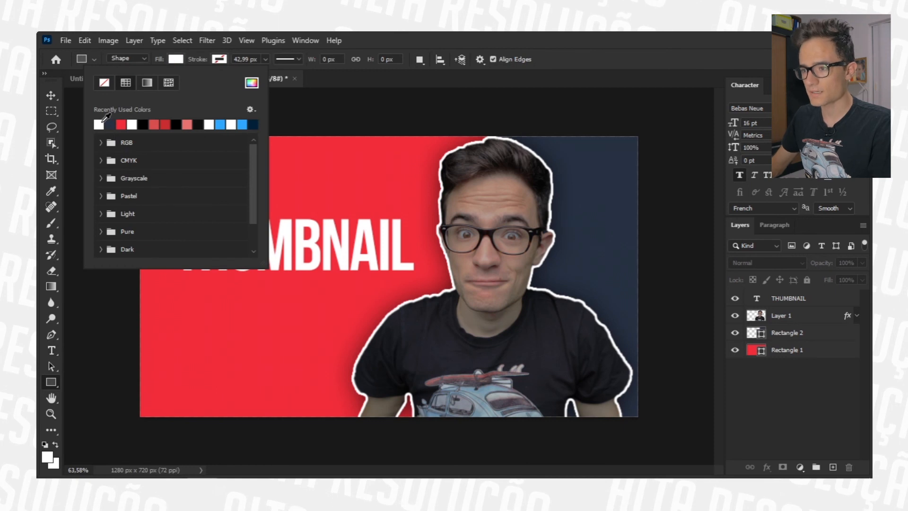
left_click_drag(183, 281, 185, 254)
key("ctrl+z")
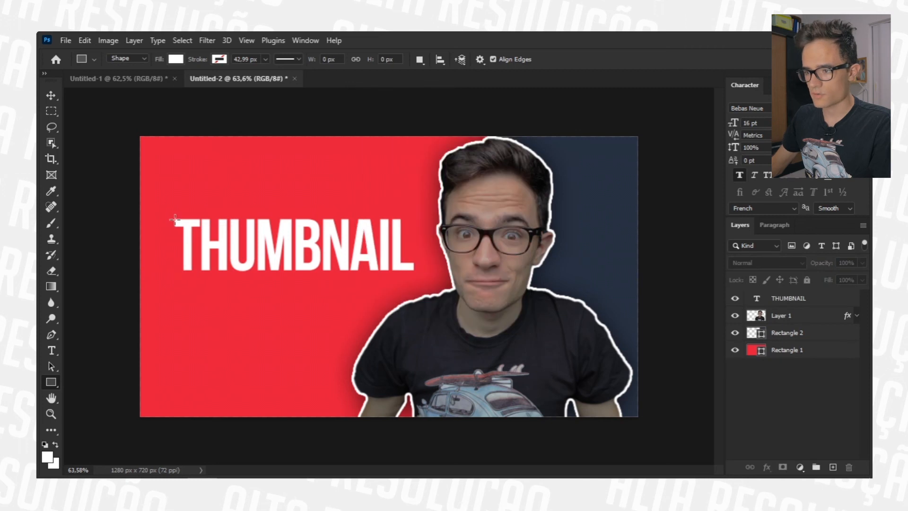
left_click_drag(174, 219, 413, 270)
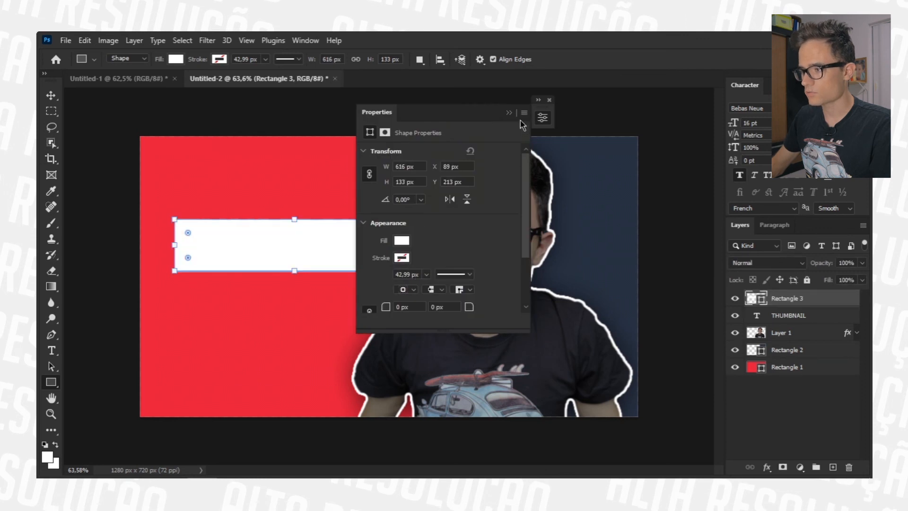
left_click(548, 100)
- Move the white rectangle just below the THUMBNAIL text and reduce its height to about 75%
key("ctrl+alt+t")
left_click_drag(324, 249, 333, 308)
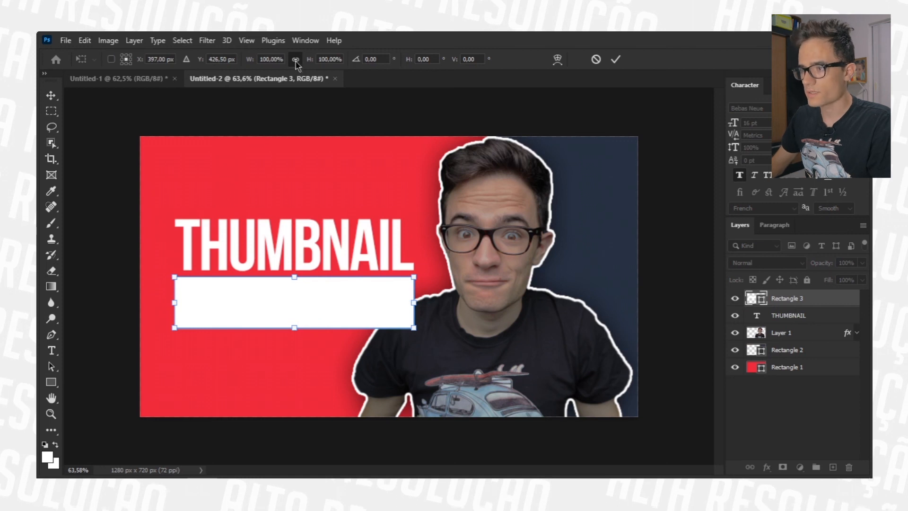
left_click_drag(295, 327, 300, 314)
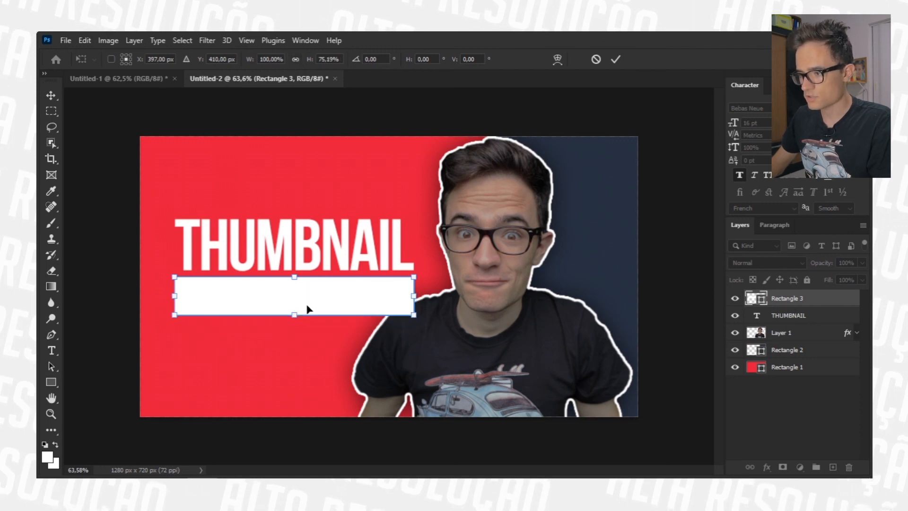
left_click(790, 381)
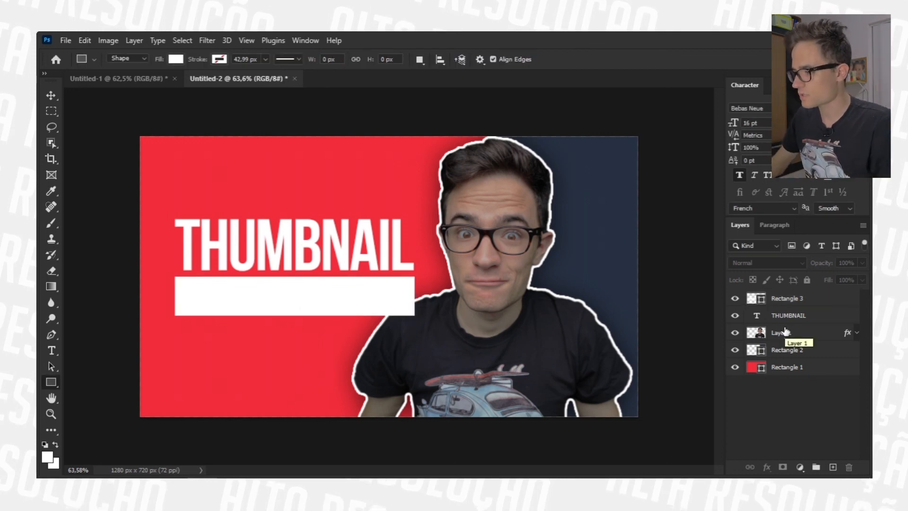
- Bring the presenter layer to the top of the stack and duplicate the THUMBNAIL text layer below the original
left_click_drag(779, 336, 803, 299)
left_click(802, 300, "ctrl")
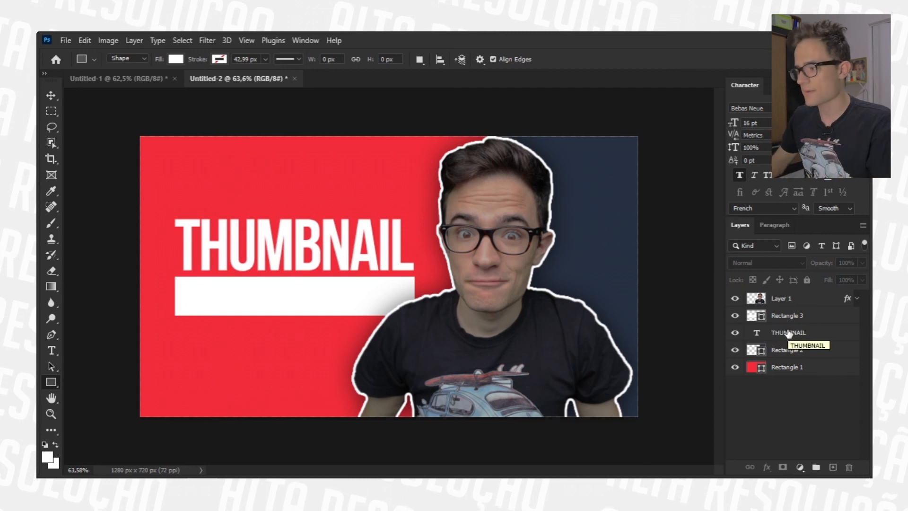
key("alt")
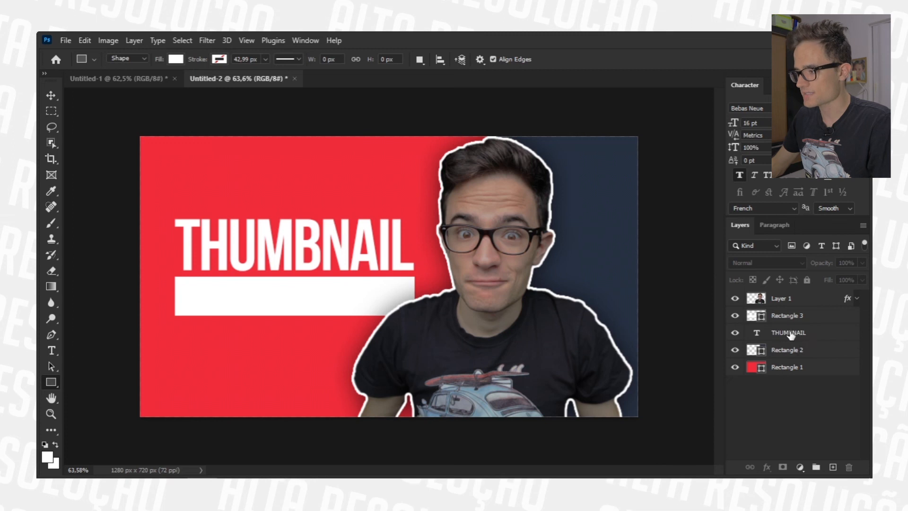
left_click_drag(802, 334, 812, 349)
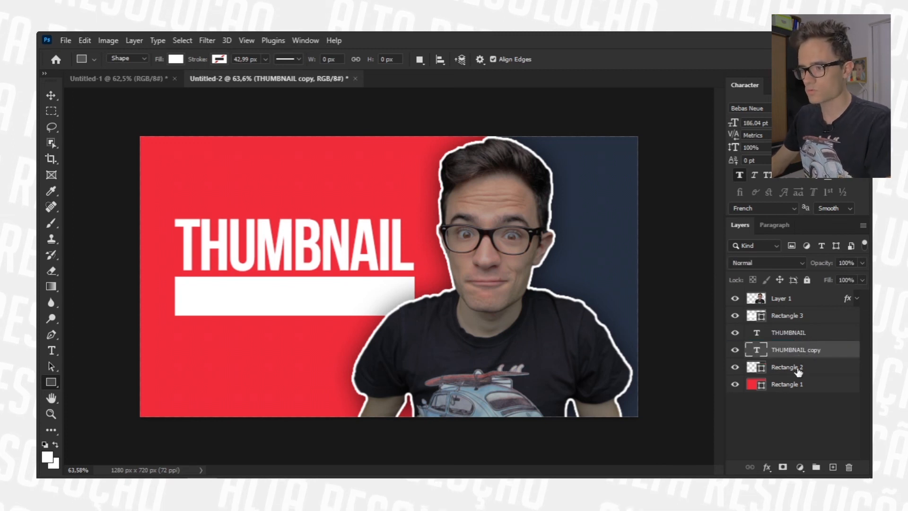
- Move the duplicated THUMBNAIL text down over the white rectangle
key("ctrl+t")
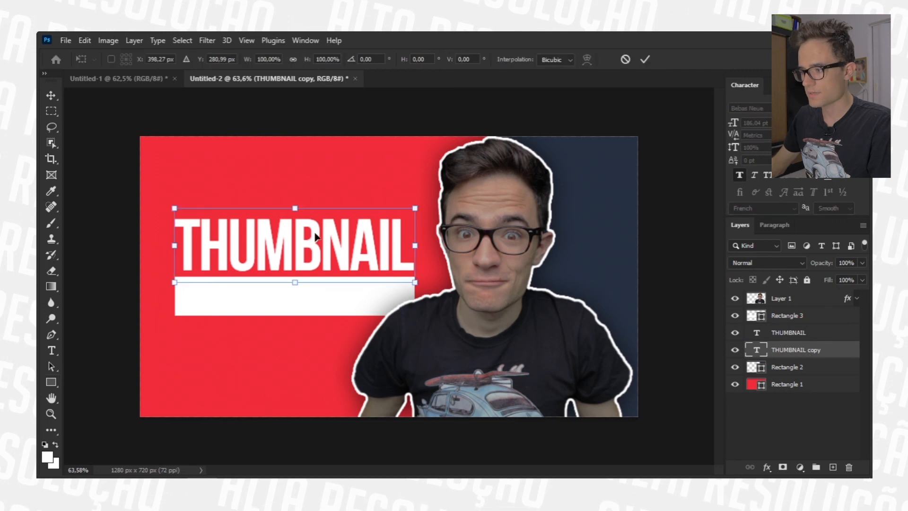
left_click_drag(331, 249, 334, 298)
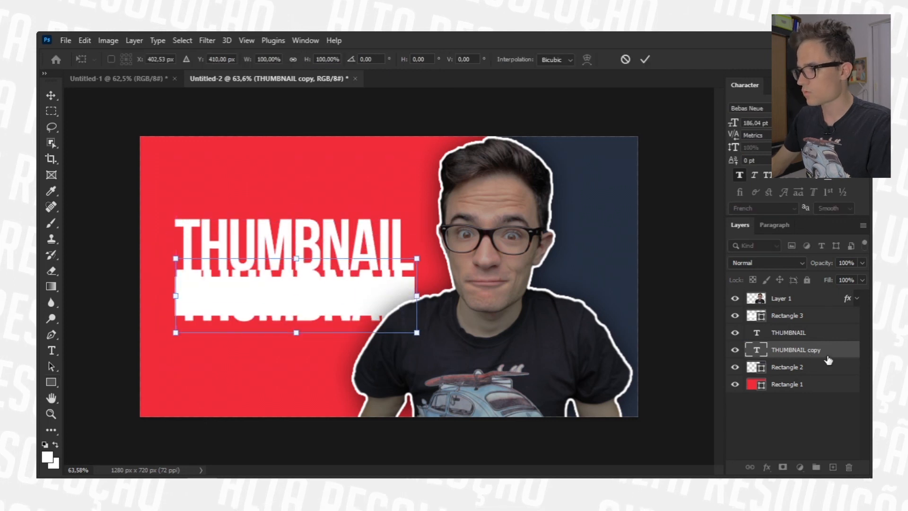
left_click(792, 402)
left_click(803, 349)
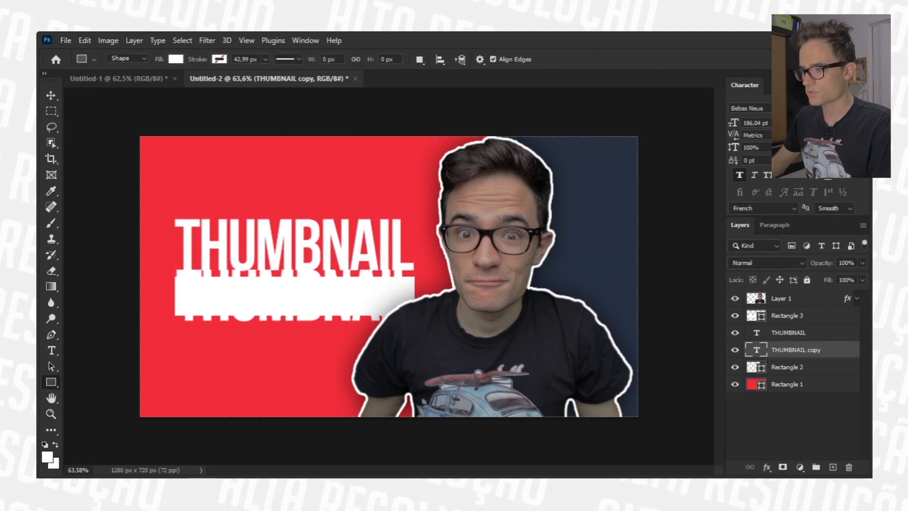
- Colour the lower THUMBNAIL text with the background red f02d3a and place its layer above the white rectangle
left_click(835, 160)
left_click(324, 166)
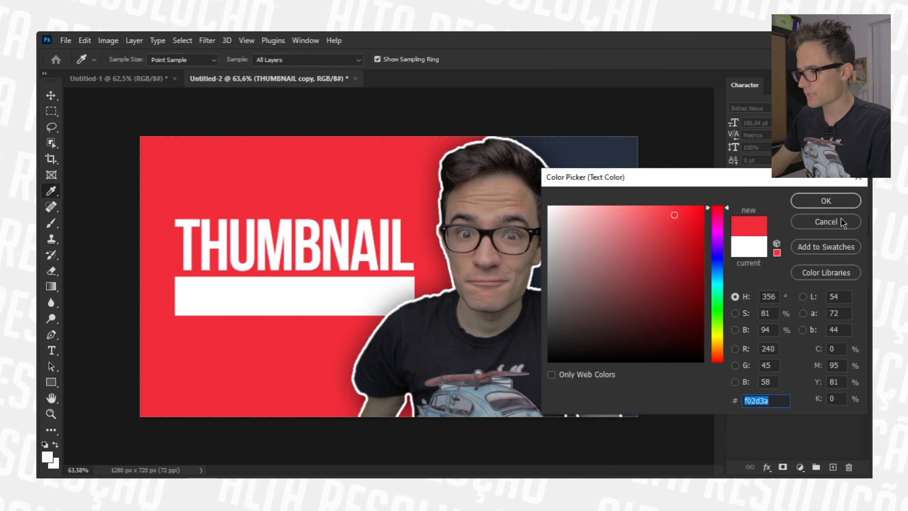
left_click(831, 200)
left_click_drag(802, 351, 804, 315)
- Scale the red THUMBNAIL text proportionally to about 115 pt so it fits inside the white rectangle
key("ctrl+t")
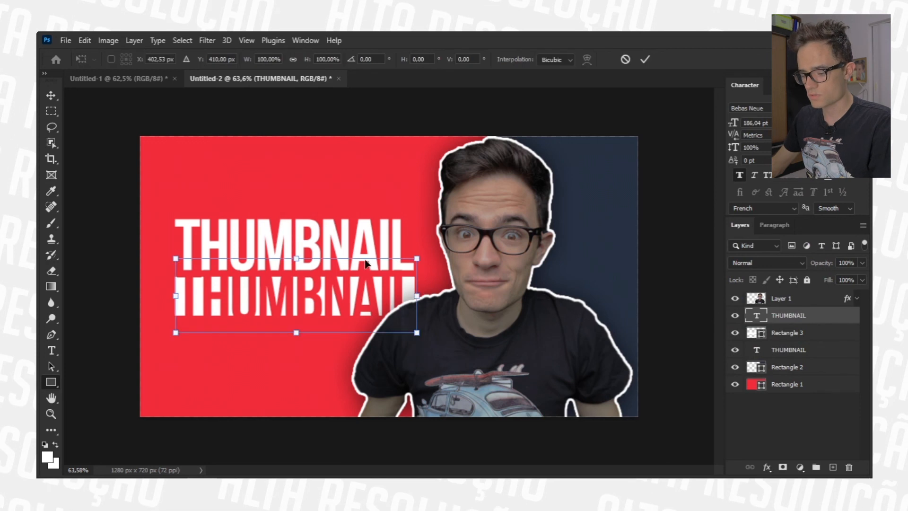
left_click_drag(415, 264, 369, 266)
key("ctrl+z")
left_click(292, 60)
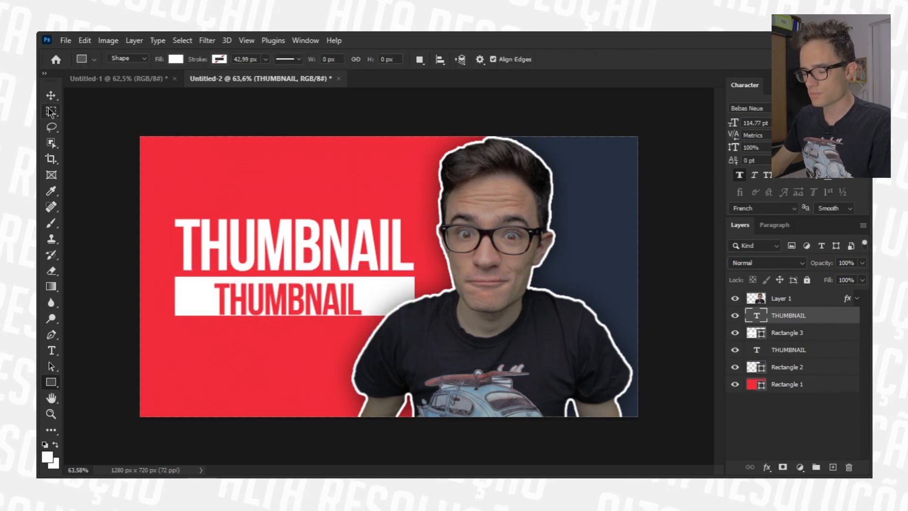
- Replace the red text with PHOTOSHOP and centre it on the white rectangle
left_click(50, 96)
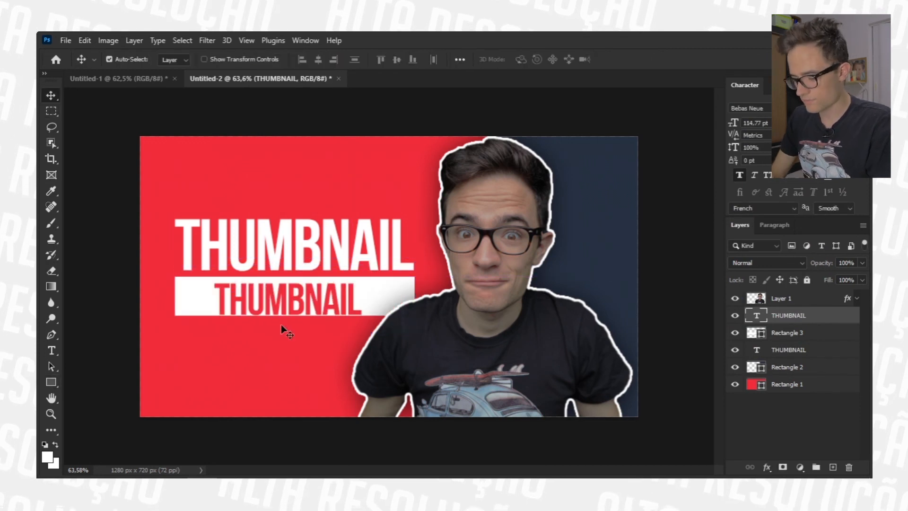
double_click(293, 308)
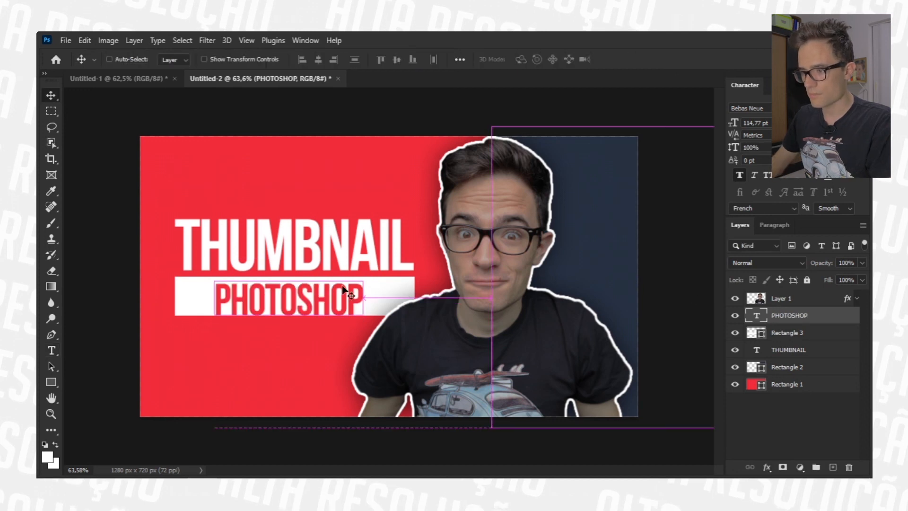
key("ctrl+t")
left_click_drag(304, 301, 304, 297)
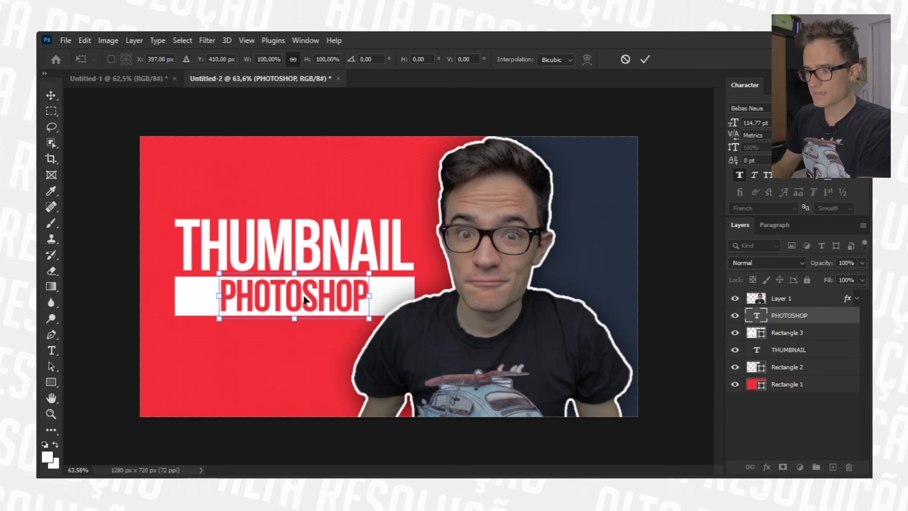
key("Down")
key("Down")
key("Left")
key("Left")
key("Return")
left_click(662, 378)
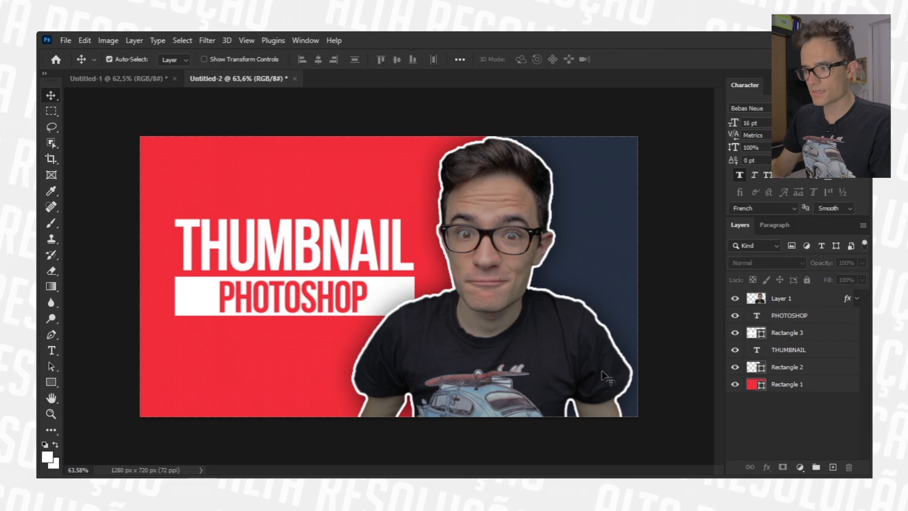
- Scale the THUMBNAIL text, white rectangle and PHOTOSHOP text together to about 97% and reposition them on the red area
scroll(242, 276, "down", 5)
scroll(242, 277, "up", 5)
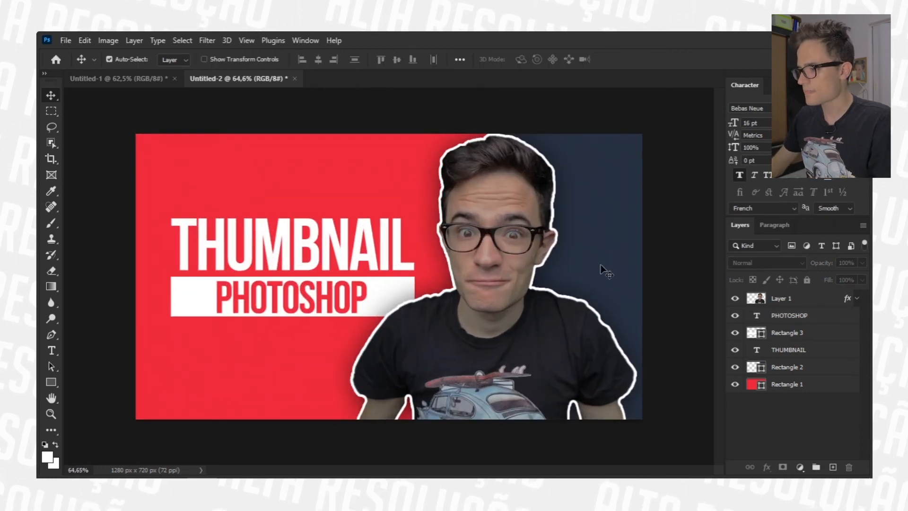
left_click(805, 321)
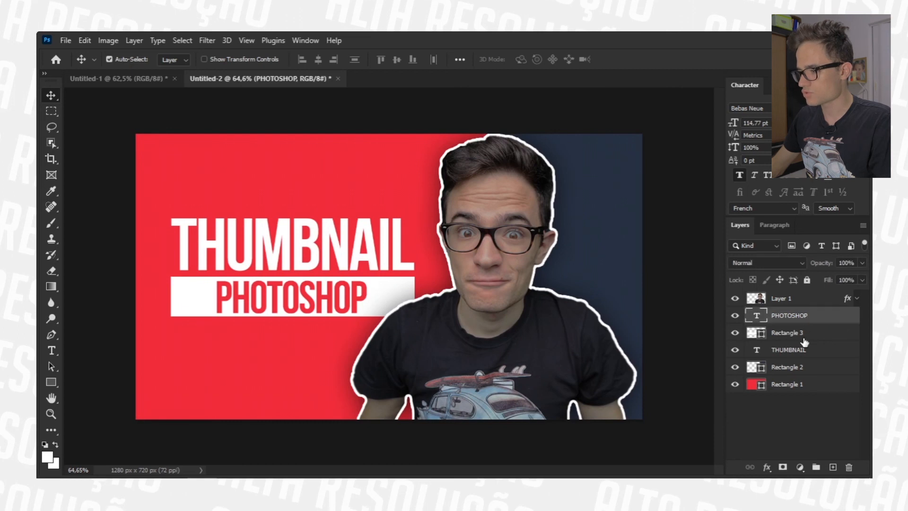
left_click(788, 349, "shift")
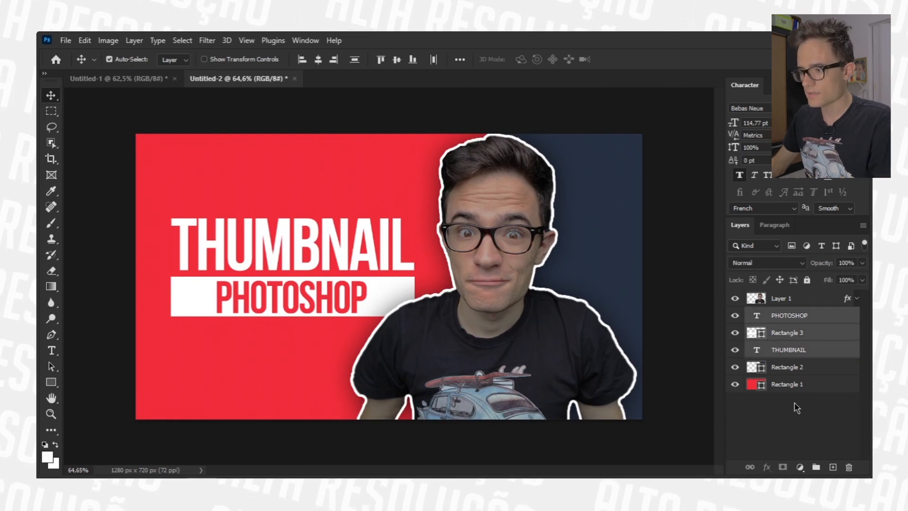
key("ctrl+t")
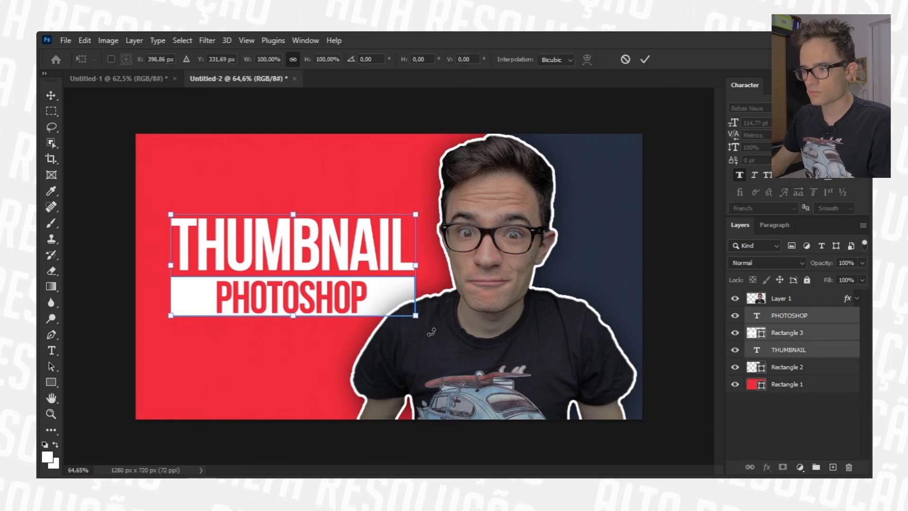
mouse_move(416, 316)
left_mouse_down()
mouse_move(284, 223)
mouse_move(404, 289)
mouse_move(284, 222)
mouse_move(418, 324)
mouse_move(433, 318)
mouse_move(405, 310)
left_mouse_up()
mouse_move(320, 285)
left_mouse_down()
mouse_move(342, 288)
mouse_move(331, 287)
left_mouse_up()
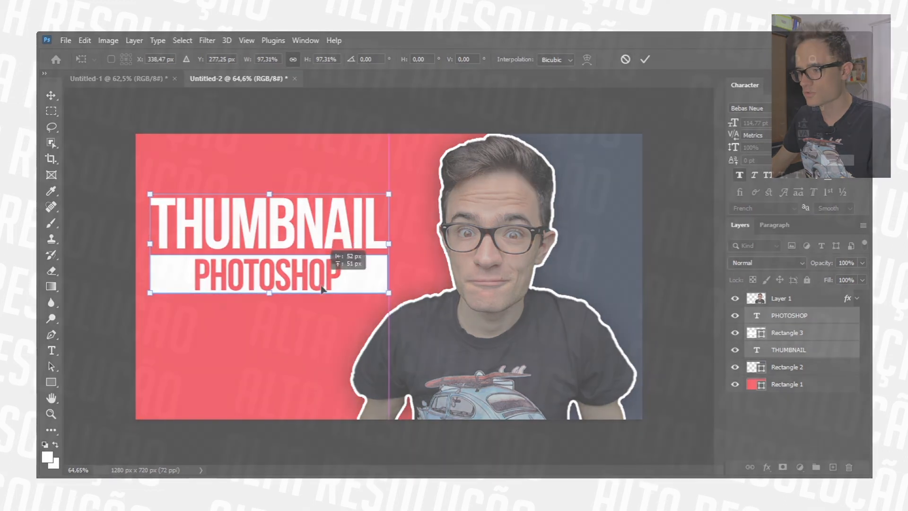